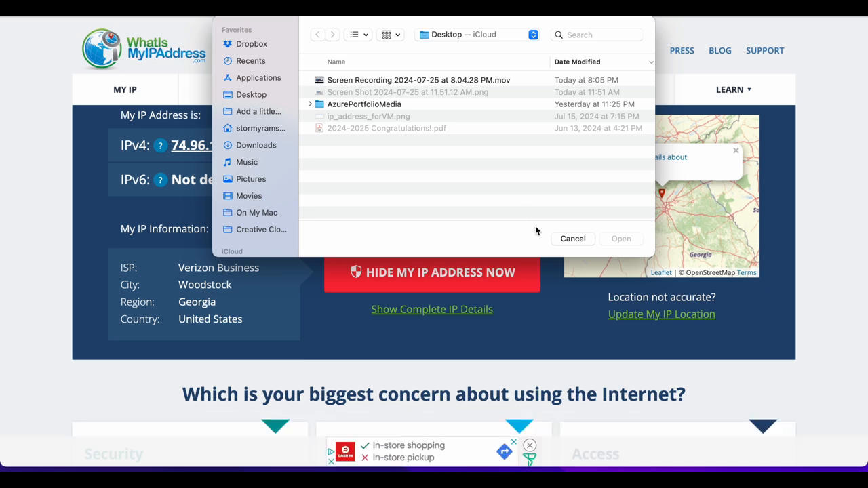
Dismiss the file-open dialog and notification prompt to reveal the current Georgia IP location.
{"action": "left_click", "coordinate": [572, 238]}
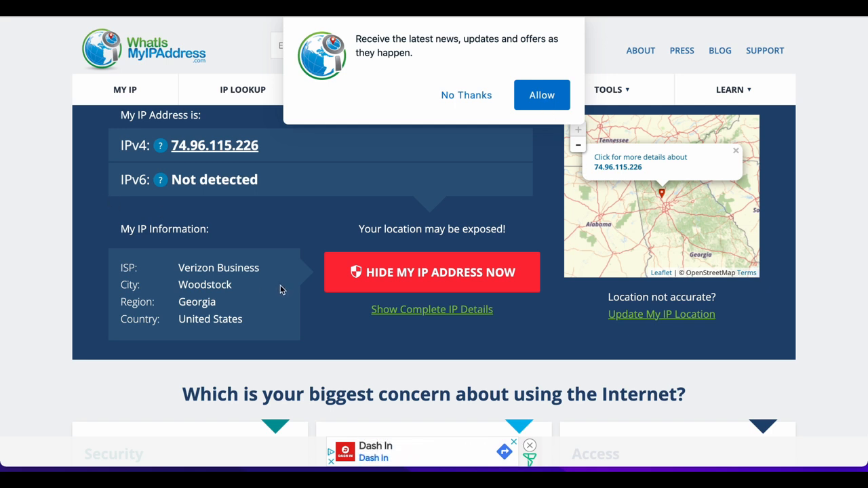
{"action": "left_click", "coordinate": [467, 95]}
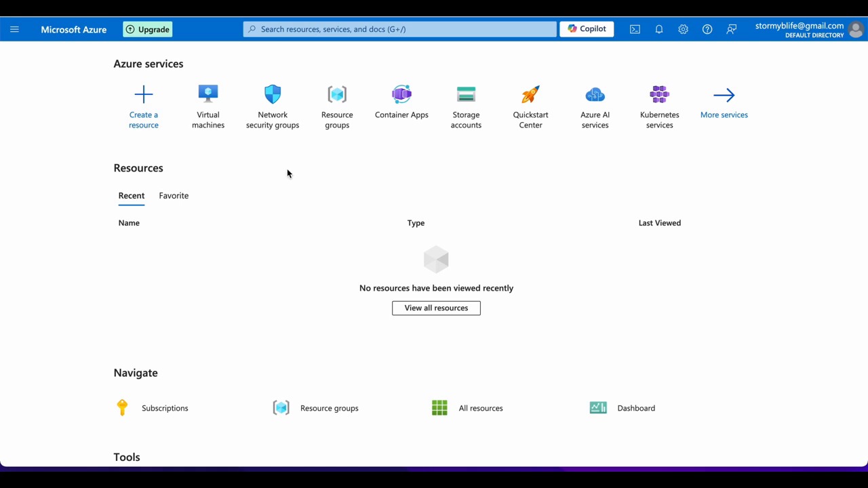
Start a new Azure virtual machine from Virtual machines, checking the resource group list unchanged.
{"action": "left_click", "coordinate": [205, 92]}
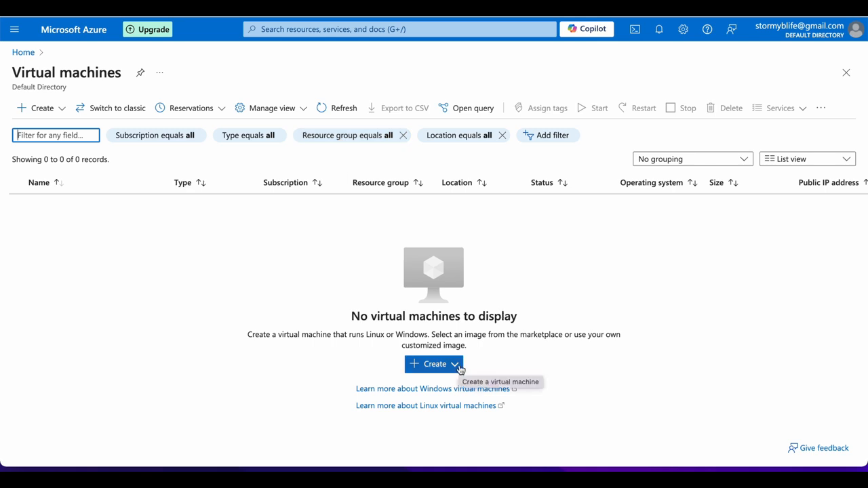
{"action": "left_click", "coordinate": [459, 367]}
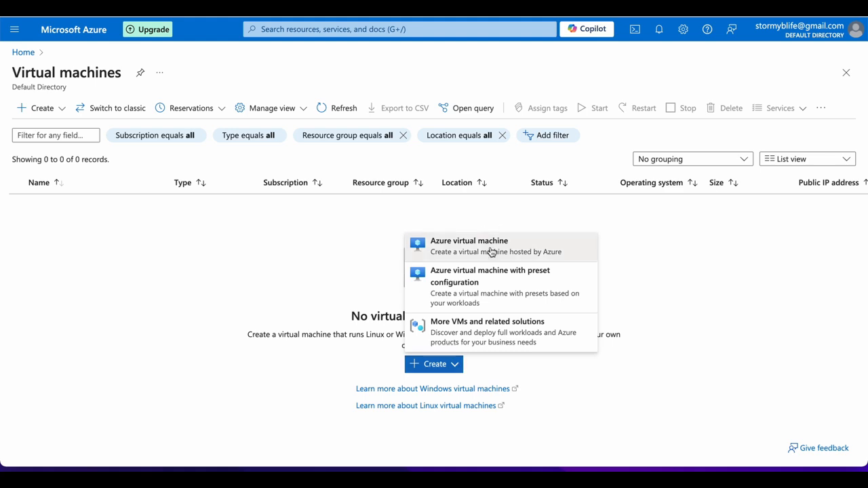
{"action": "left_click", "coordinate": [490, 250]}
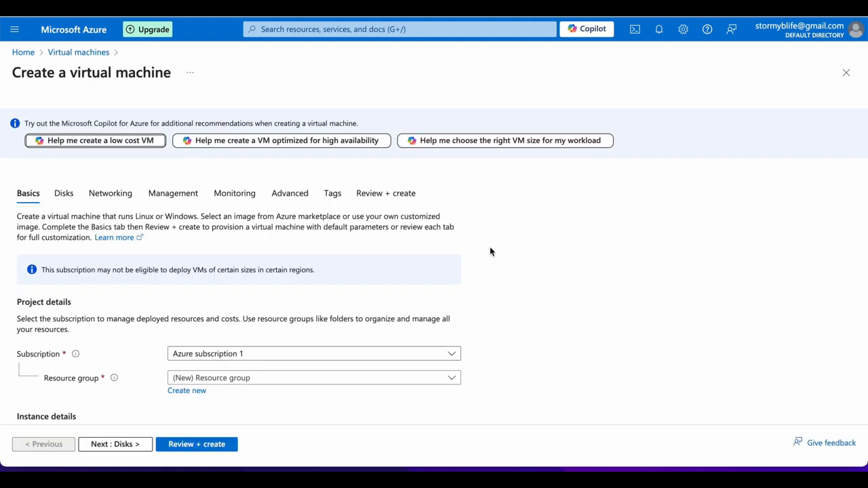
{"action": "scroll", "coordinate": [490, 249], "scroll_direction": "down", "scroll_amount": 1}
{"action": "scroll", "coordinate": [490, 251], "scroll_direction": "down", "scroll_amount": 2}
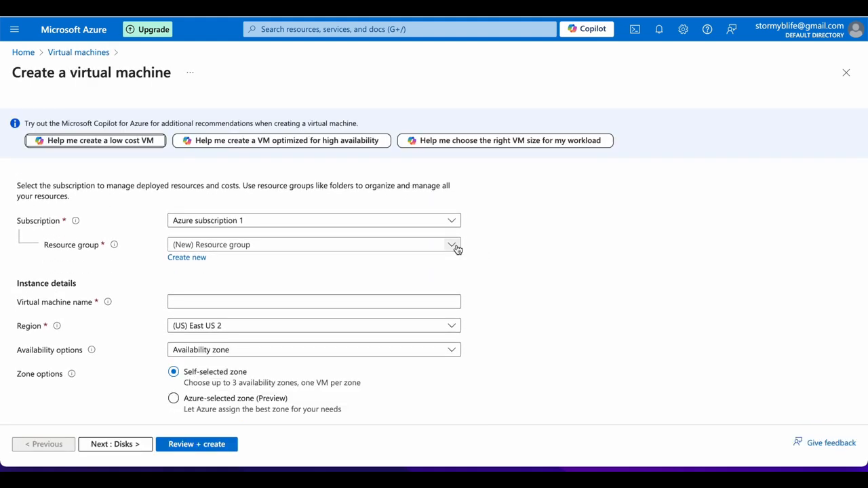
{"action": "left_click", "coordinate": [454, 246]}
{"action": "left_click", "coordinate": [404, 250]}
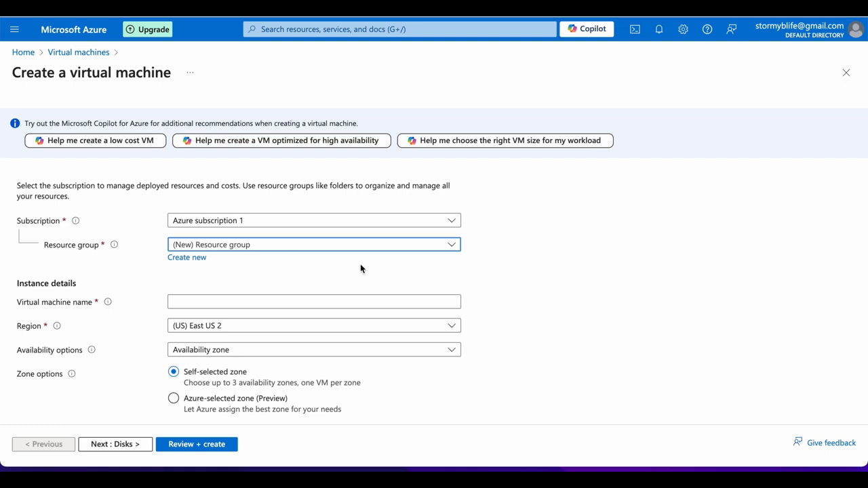
{"action": "scroll", "coordinate": [371, 264], "scroll_direction": "down", "scroll_amount": 2}
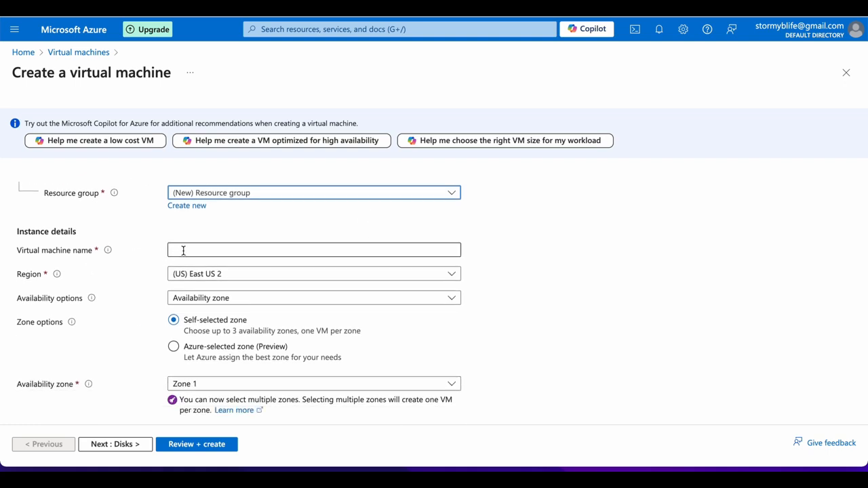
Enter vpn-practice as the VM name and choose (Asia Pacific) Japan East as region.
{"action": "left_click", "coordinate": [183, 250]}
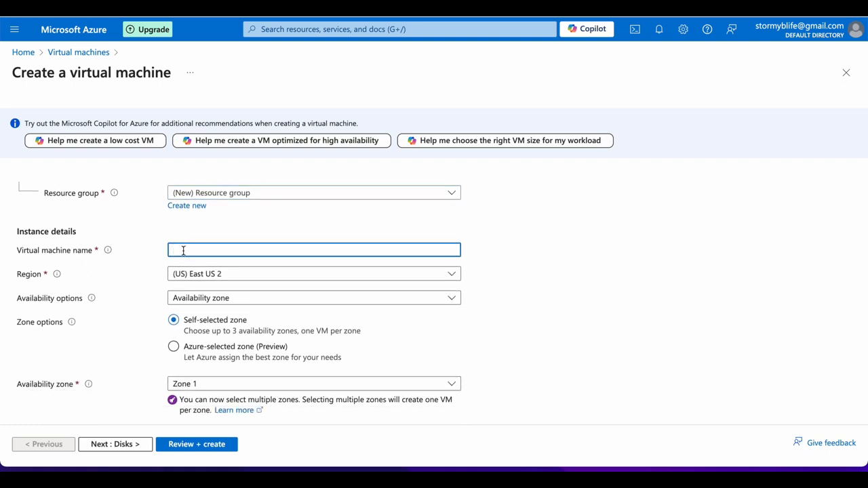
{"action": "type", "text": "vpn"}
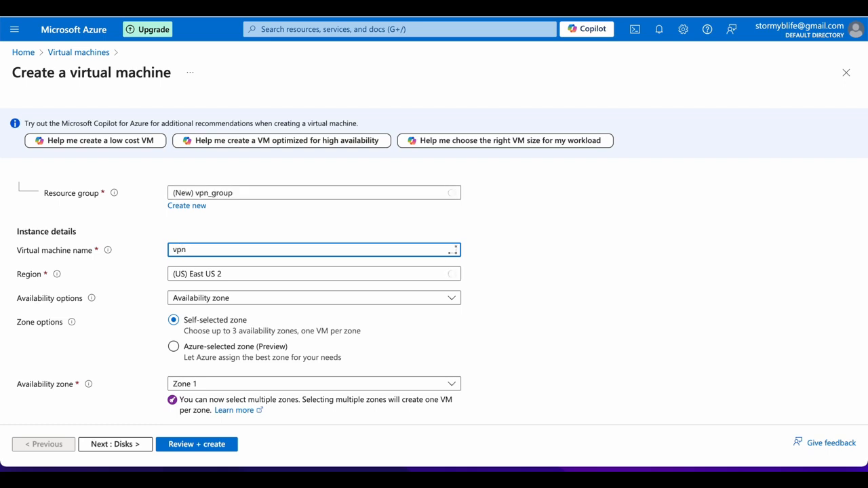
{"action": "type", "text": "-practice"}
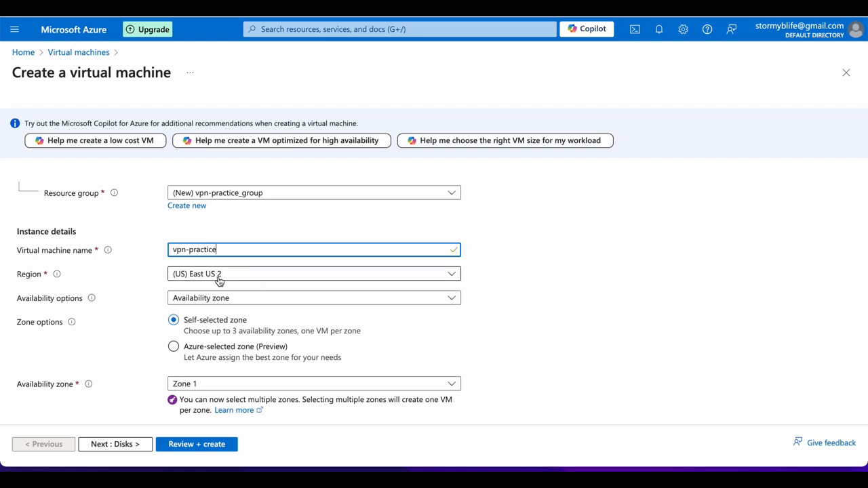
{"action": "left_click", "coordinate": [219, 280]}
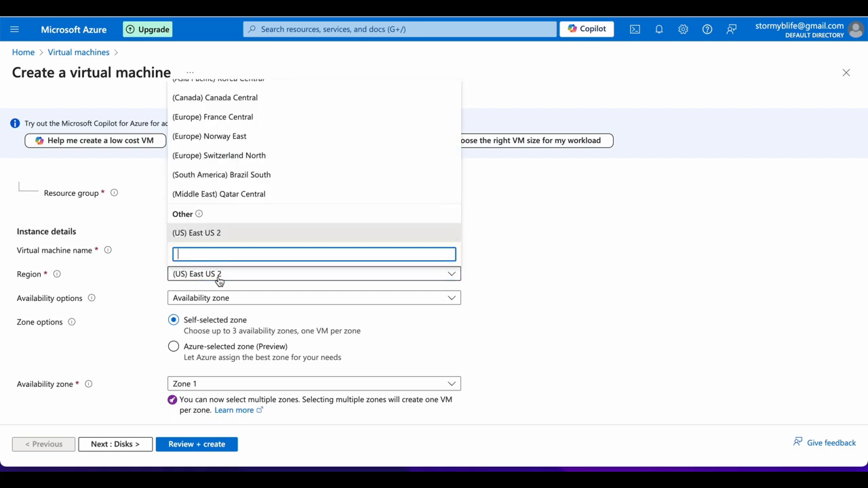
{"action": "scroll", "coordinate": [233, 219], "scroll_direction": "up", "scroll_amount": 1}
{"action": "scroll", "coordinate": [254, 184], "scroll_direction": "up", "scroll_amount": 5}
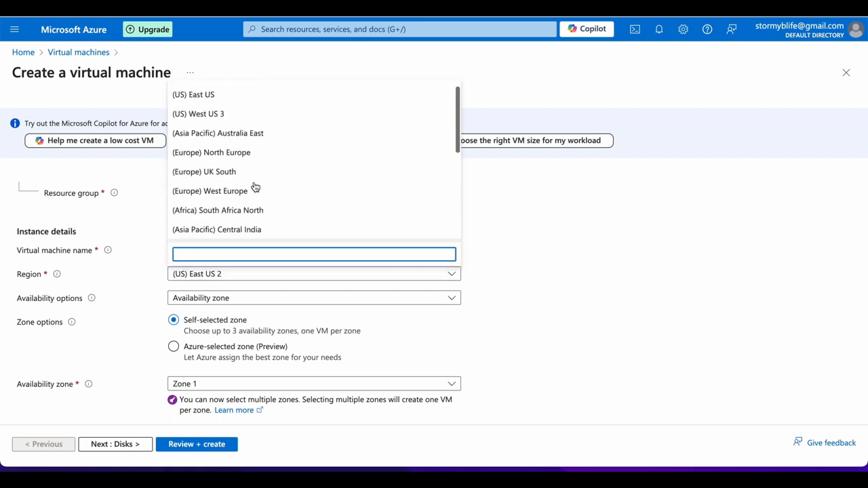
{"action": "scroll", "coordinate": [255, 187], "scroll_direction": "down", "scroll_amount": 5}
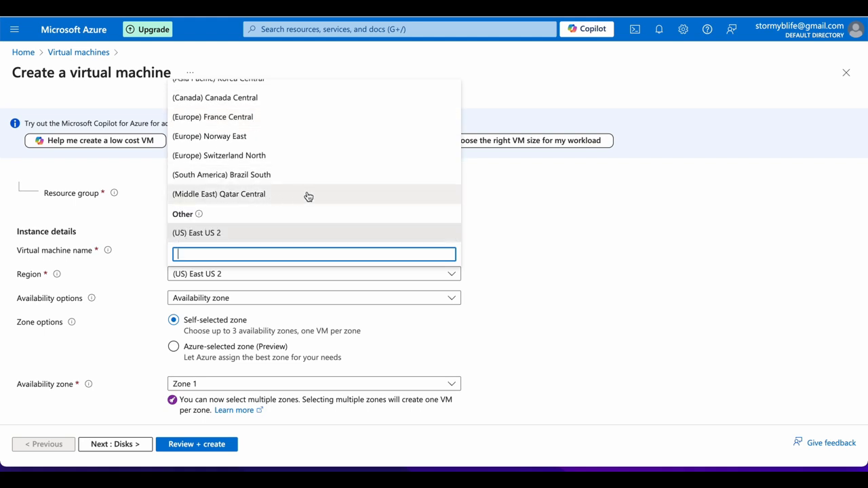
{"action": "scroll", "coordinate": [308, 195], "scroll_direction": "up", "scroll_amount": 3}
{"action": "scroll", "coordinate": [308, 196], "scroll_direction": "up", "scroll_amount": 1}
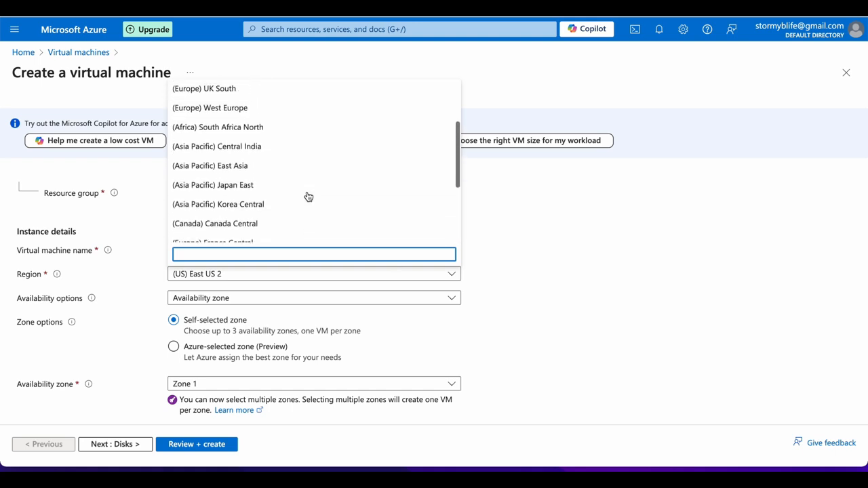
{"action": "left_click", "coordinate": [198, 185]}
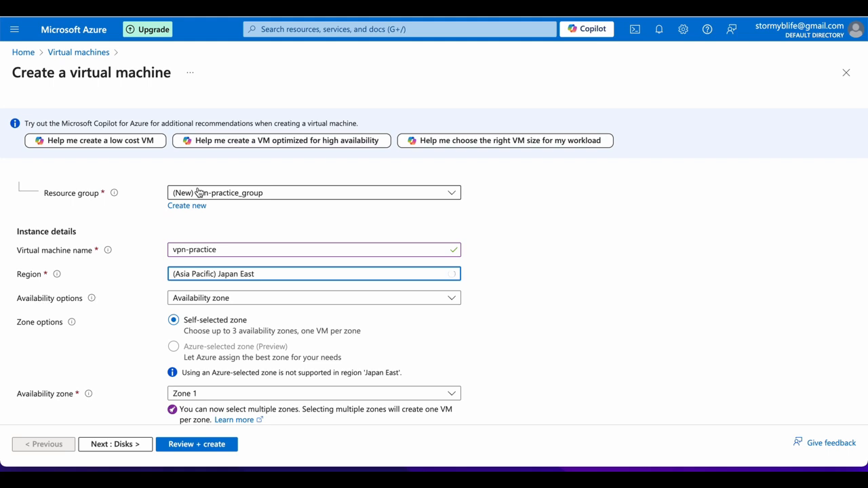
Pick Standard_E2s_v3 (2 vCPUs, 16 GiB memory, $116.80/month) from the Size list.
{"action": "scroll", "coordinate": [511, 269], "scroll_direction": "down", "scroll_amount": 3}
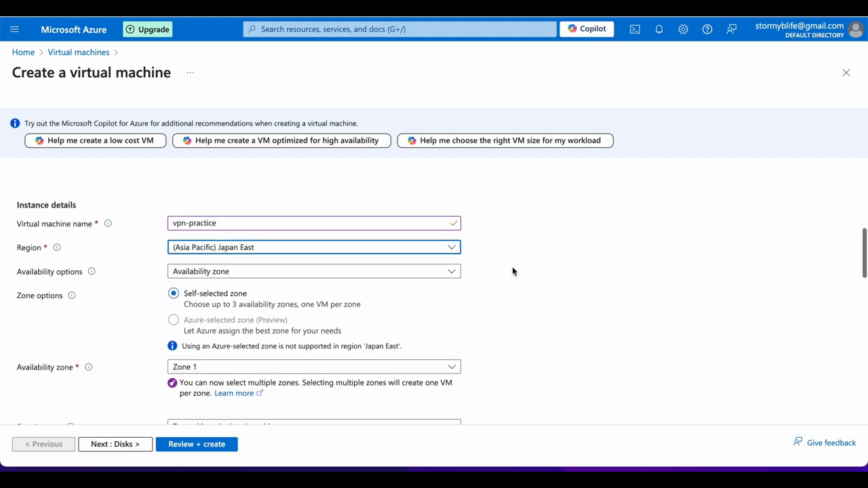
{"action": "scroll", "coordinate": [512, 271], "scroll_direction": "up", "scroll_amount": 2}
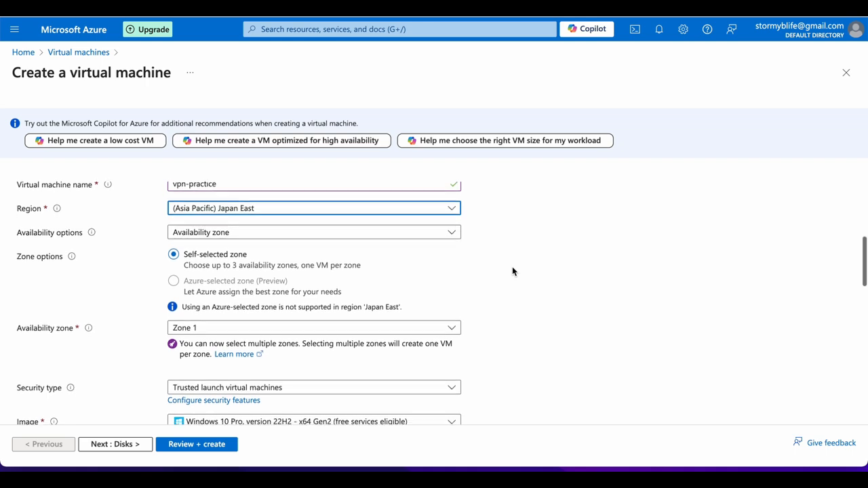
{"action": "scroll", "coordinate": [511, 271], "scroll_direction": "down", "scroll_amount": 1}
{"action": "scroll", "coordinate": [512, 271], "scroll_direction": "down", "scroll_amount": 3}
{"action": "scroll", "coordinate": [510, 275], "scroll_direction": "down", "scroll_amount": 2}
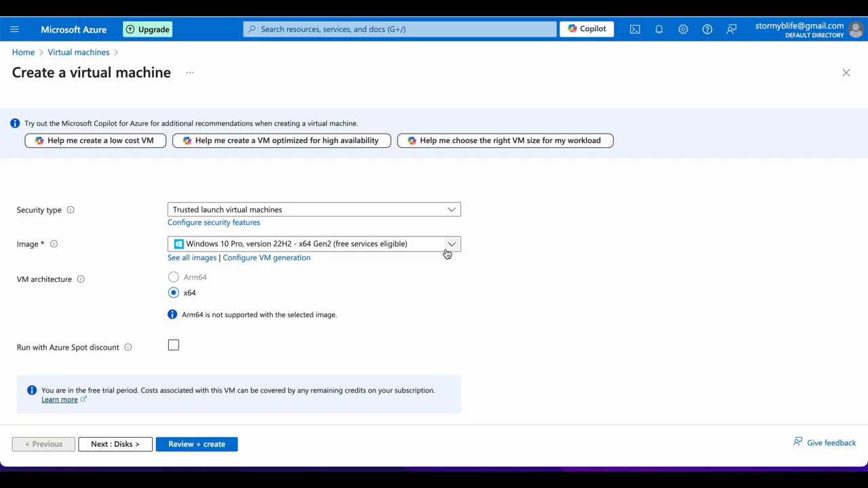
{"action": "scroll", "coordinate": [453, 246], "scroll_direction": "down", "scroll_amount": 4}
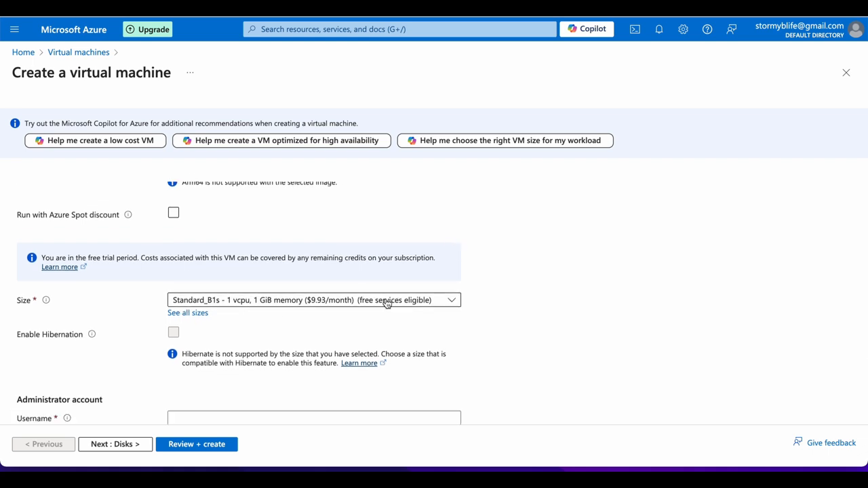
{"action": "left_click", "coordinate": [442, 304]}
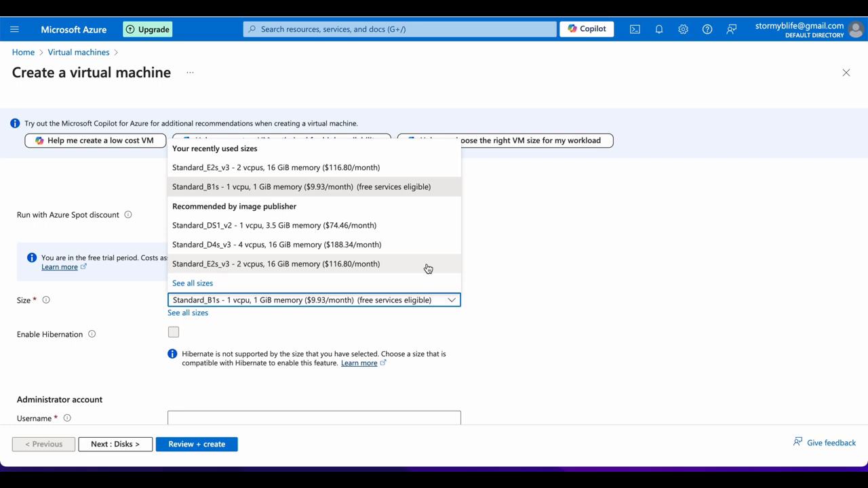
{"action": "left_click", "coordinate": [385, 169]}
{"action": "scroll", "coordinate": [469, 261], "scroll_direction": "down", "scroll_amount": 3}
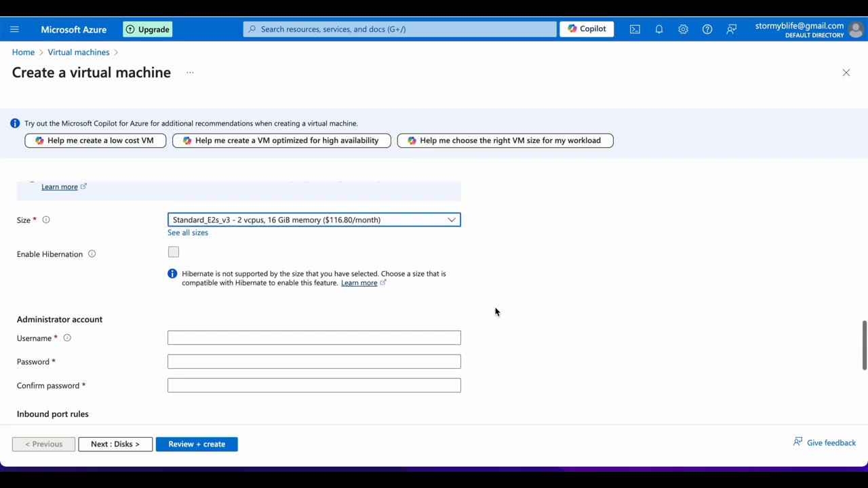
{"action": "scroll", "coordinate": [495, 311], "scroll_direction": "down", "scroll_amount": 3}
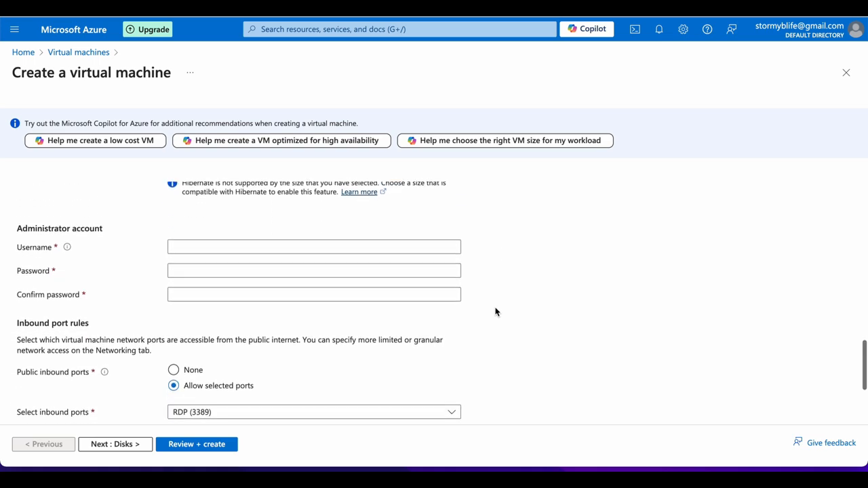
{"action": "scroll", "coordinate": [494, 311], "scroll_direction": "down", "scroll_amount": 3}
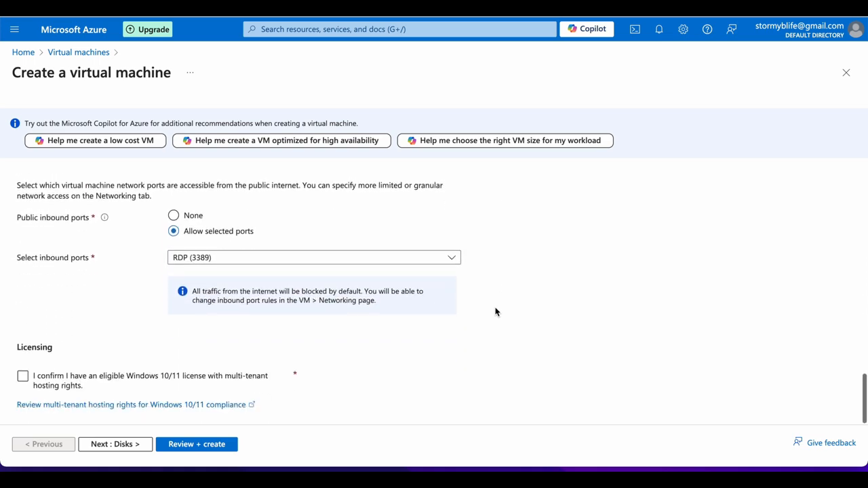
{"action": "scroll", "coordinate": [495, 311], "scroll_direction": "up", "scroll_amount": 3}
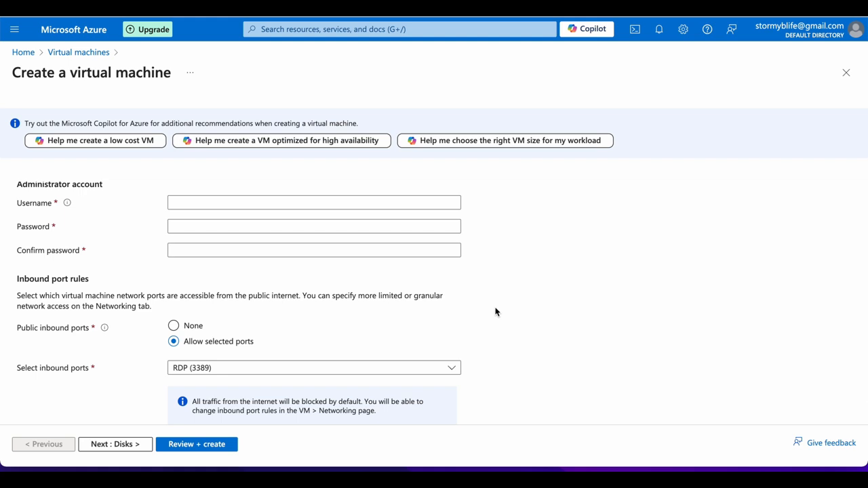
Enter the administrator username and password, confirm the Windows license, and run Review + create.
{"action": "left_click", "coordinate": [342, 201]}
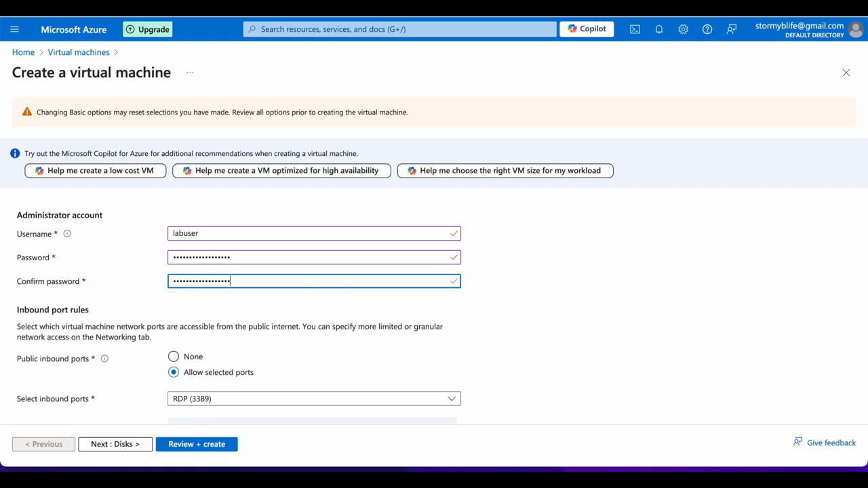
{"action": "scroll", "coordinate": [222, 383], "scroll_direction": "down", "scroll_amount": 2}
{"action": "left_click", "coordinate": [59, 384]}
{"action": "left_click", "coordinate": [203, 448]}
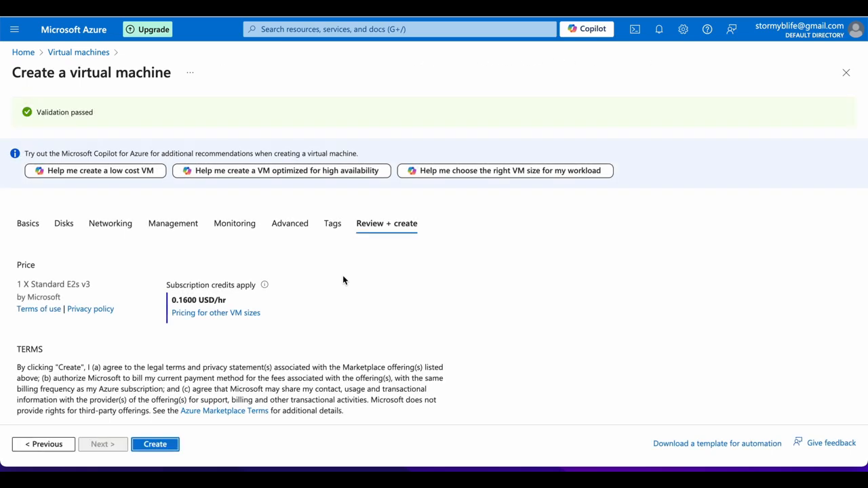
Review the Windows 10 Pro 22H2, Standard E2s v3 summary and launch the VM deployment.
{"action": "scroll", "coordinate": [341, 274], "scroll_direction": "down", "scroll_amount": 3}
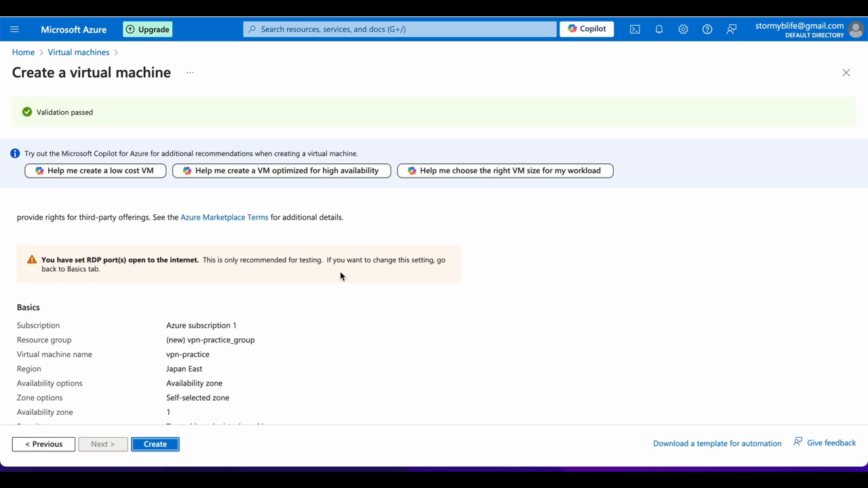
{"action": "scroll", "coordinate": [340, 274], "scroll_direction": "down", "scroll_amount": 5}
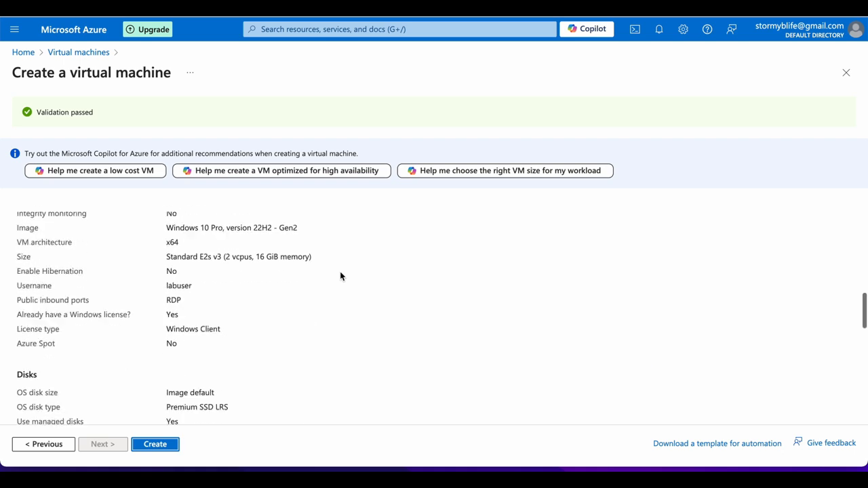
{"action": "scroll", "coordinate": [340, 275], "scroll_direction": "down", "scroll_amount": 8}
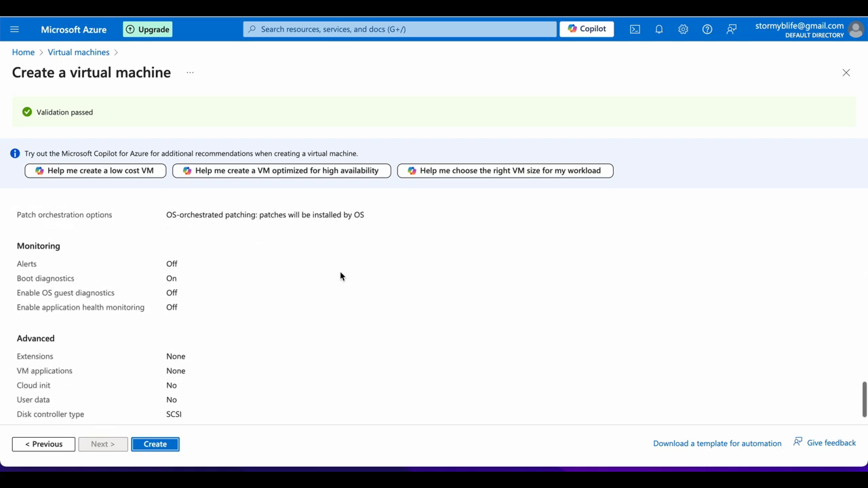
{"action": "left_click", "coordinate": [168, 448]}
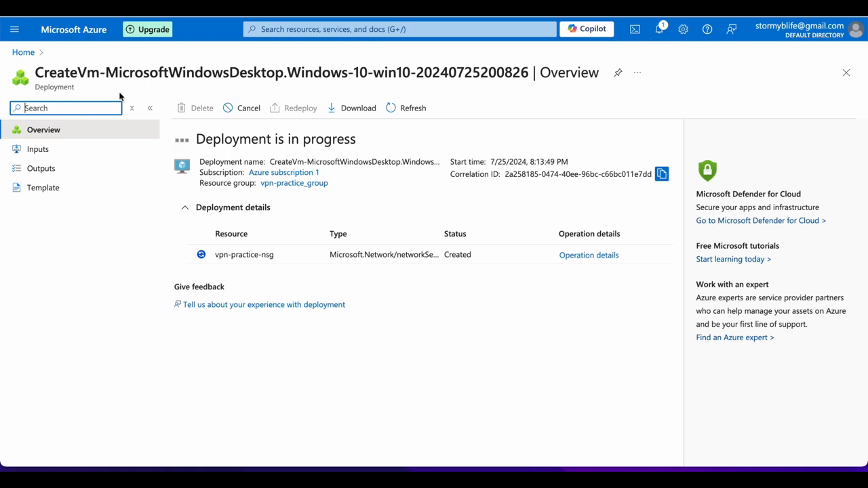
Open the vpn-practice VM's overview from Recent resources on the Azure home page.
{"action": "left_click", "coordinate": [21, 52]}
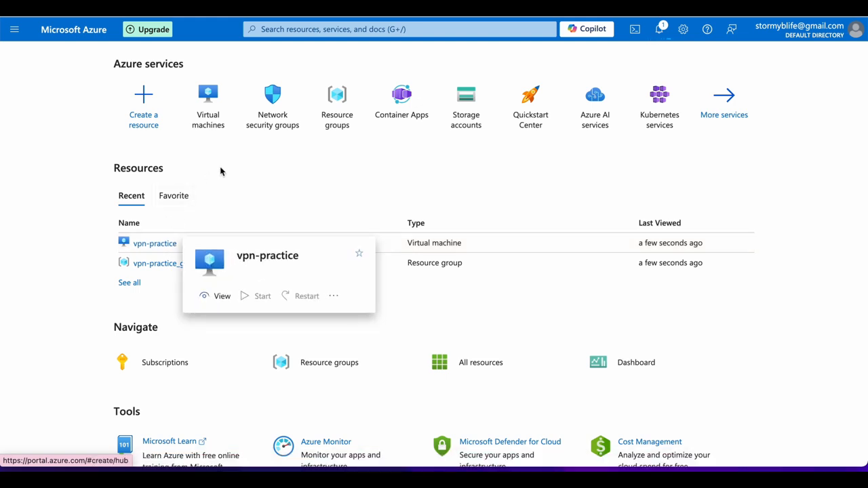
{"action": "left_click", "coordinate": [155, 244]}
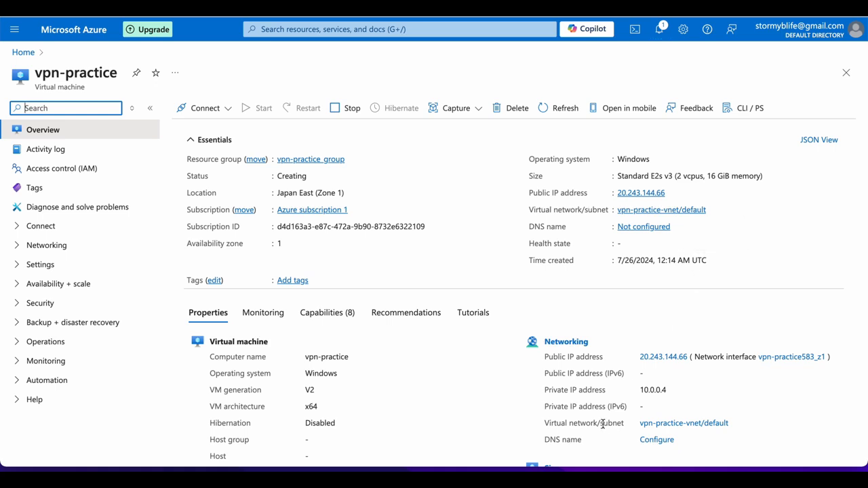
{"action": "mouse_move", "coordinate": [677, 467]}
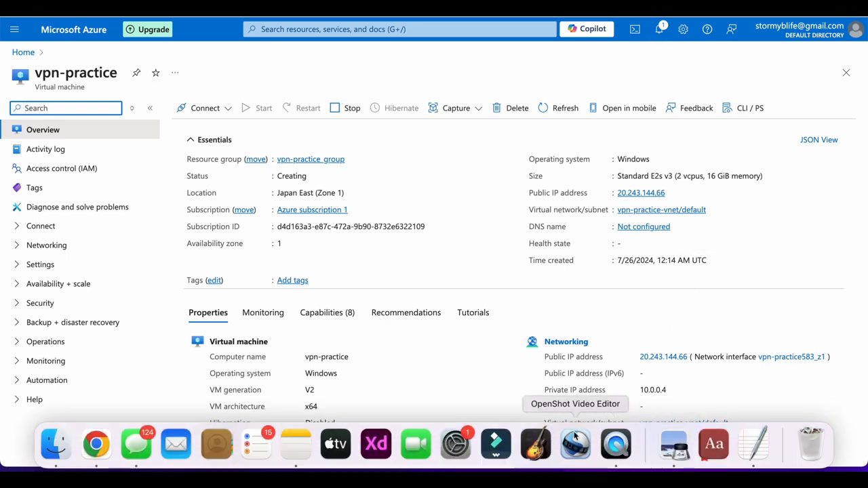
Launch Microsoft Remote Desktop from Finder's Applications folder, then close Finder and shift the window left.
{"action": "left_click", "coordinate": [55, 444]}
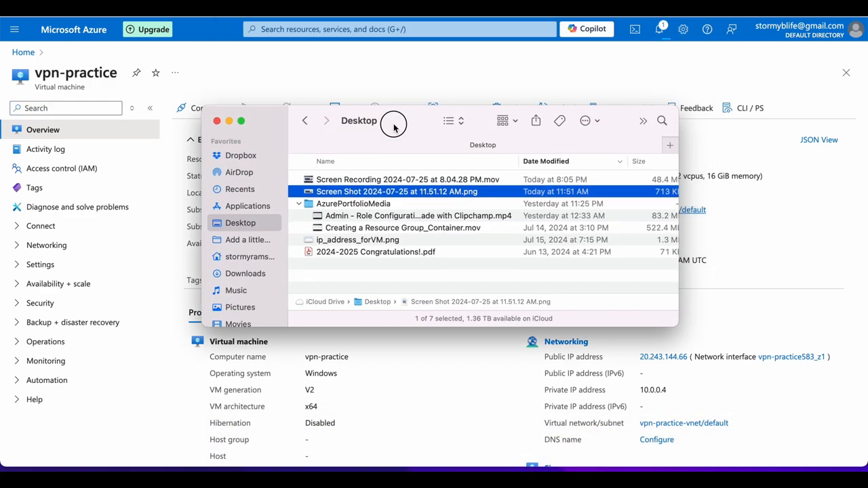
{"action": "left_click", "coordinate": [247, 206]}
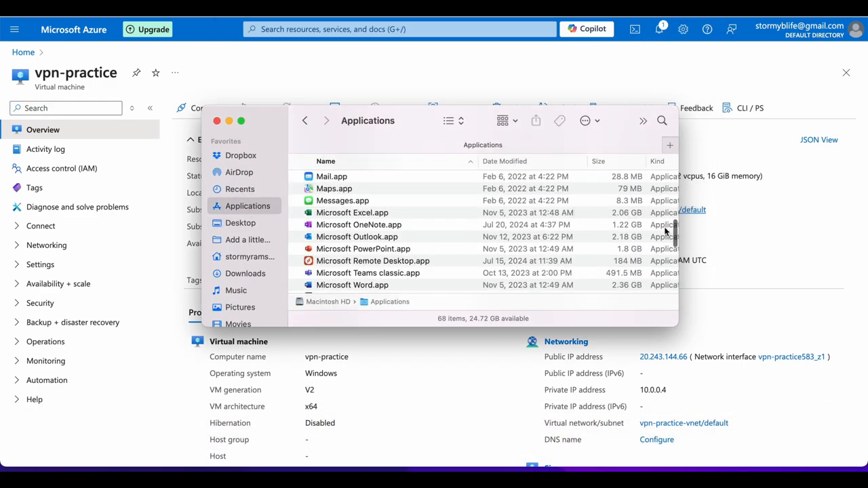
{"action": "left_click", "coordinate": [358, 264]}
{"action": "double_click", "coordinate": [359, 264]}
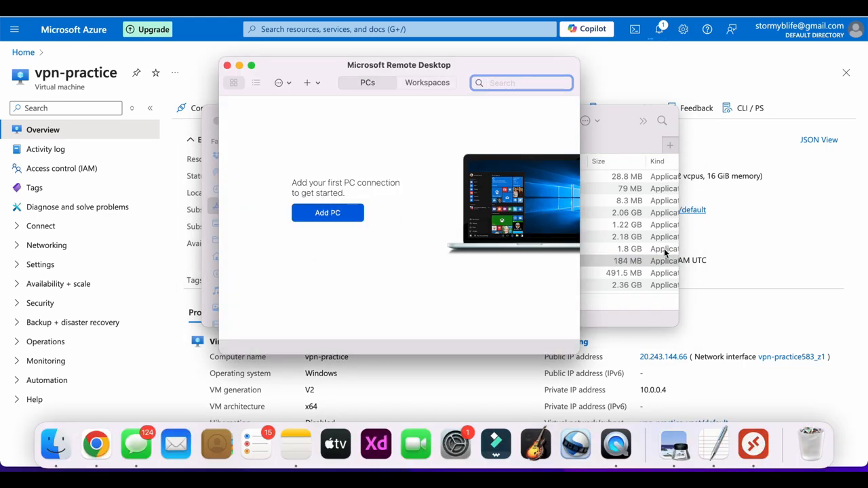
{"action": "left_click", "coordinate": [629, 149]}
{"action": "left_click", "coordinate": [216, 121]}
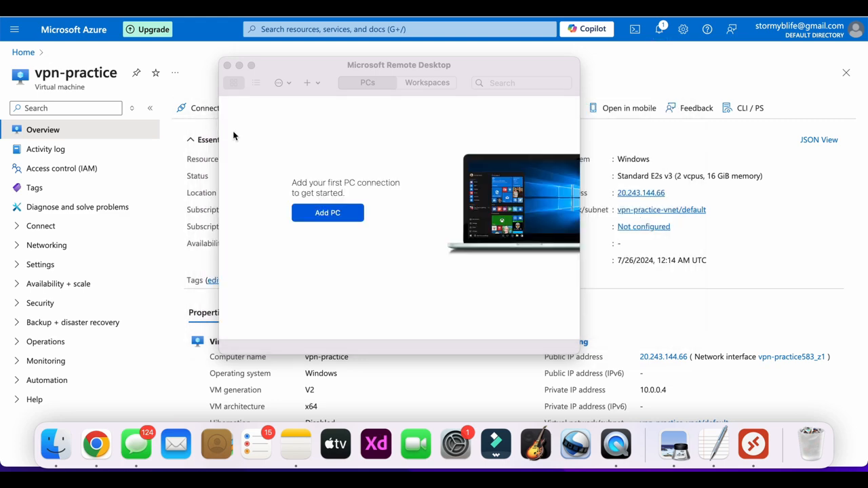
{"action": "left_click_drag", "start_coordinate": [471, 80], "coordinate": [396, 67]}
Add a Remote Desktop PC using the VM's public IP 20.243.144.66 copied from Azure.
{"action": "left_click", "coordinate": [208, 226]}
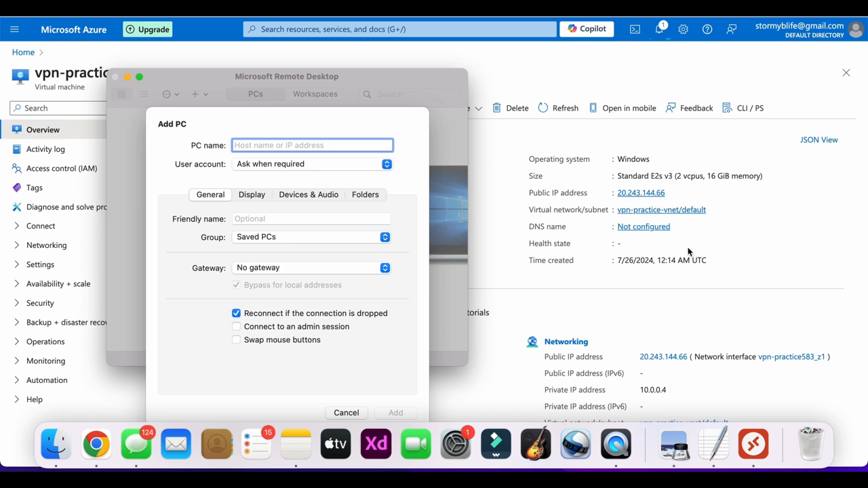
{"action": "key", "text": "super+shift+3"}
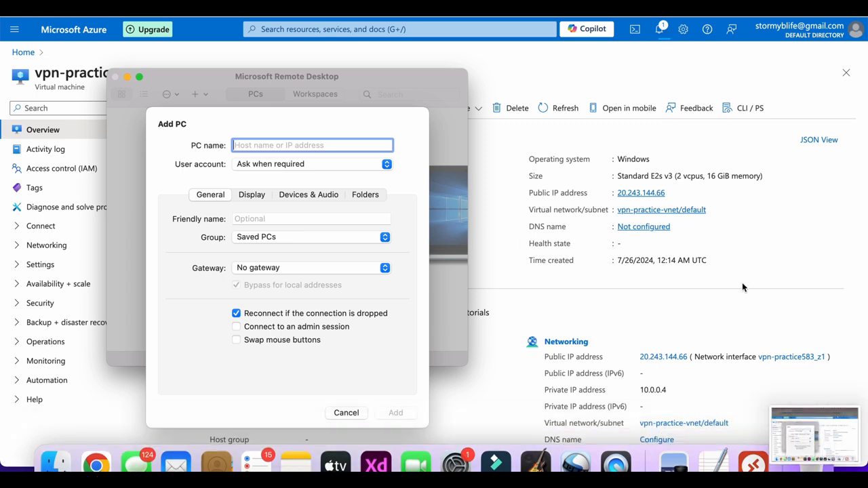
{"action": "left_click", "coordinate": [669, 194]}
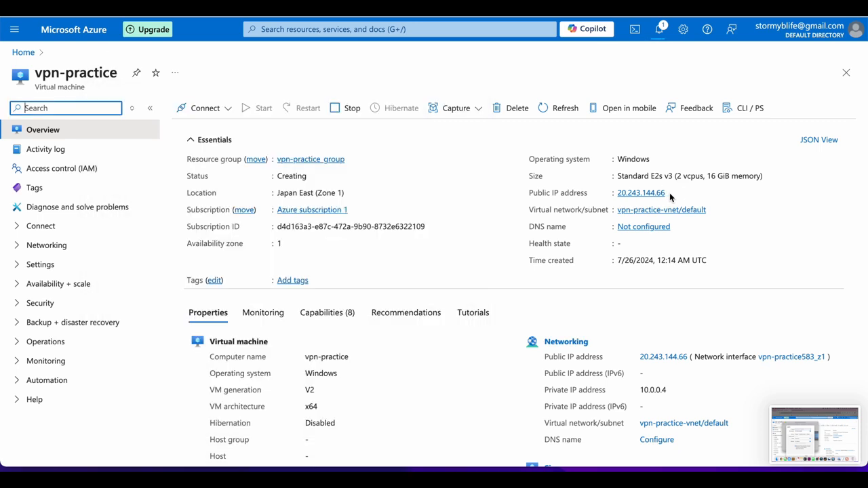
{"action": "left_click", "coordinate": [671, 193]}
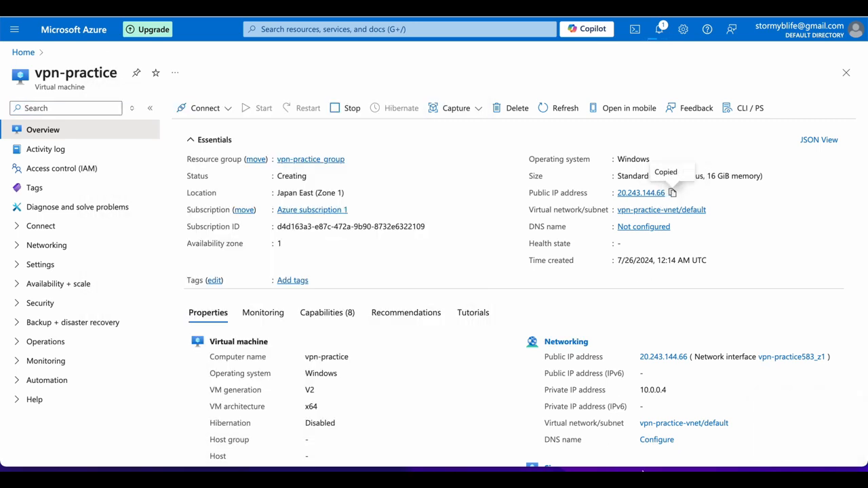
{"action": "left_click", "coordinate": [754, 451]}
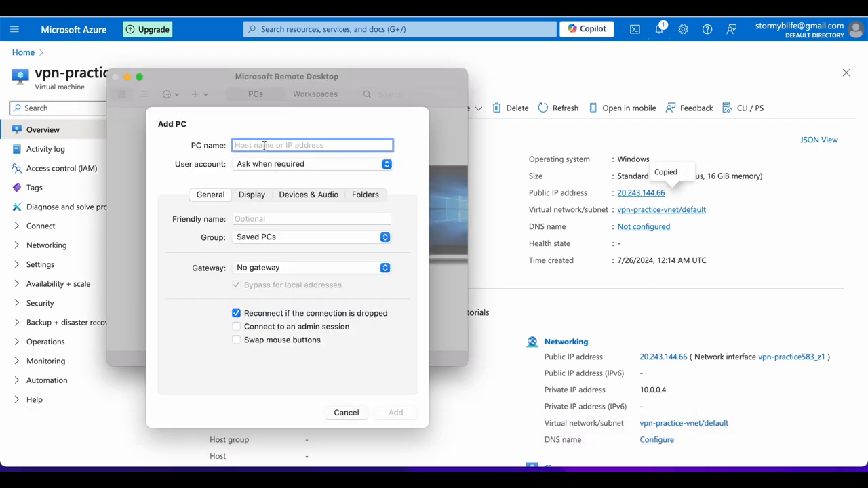
{"action": "key", "text": "super+v"}
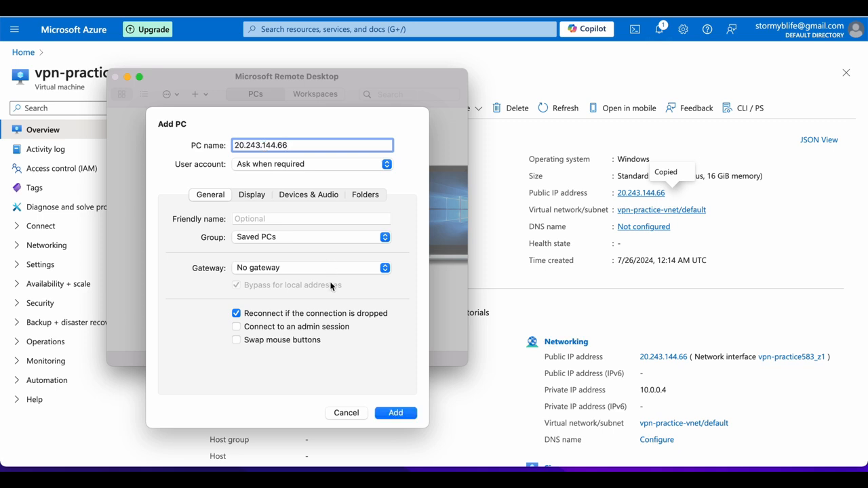
{"action": "left_click", "coordinate": [396, 413]}
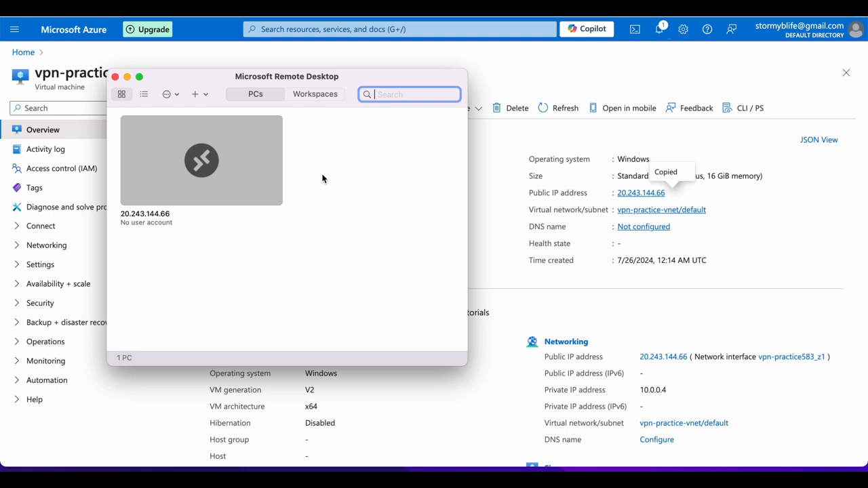
Try connecting to 20.243.144.66, close the 0x204 error, and return to the Azure overview.
{"action": "double_click", "coordinate": [261, 169]}
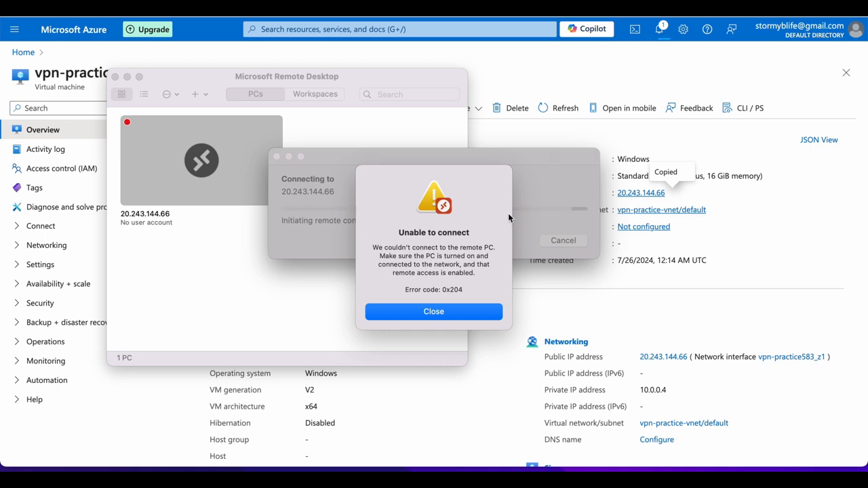
{"action": "left_click", "coordinate": [448, 311]}
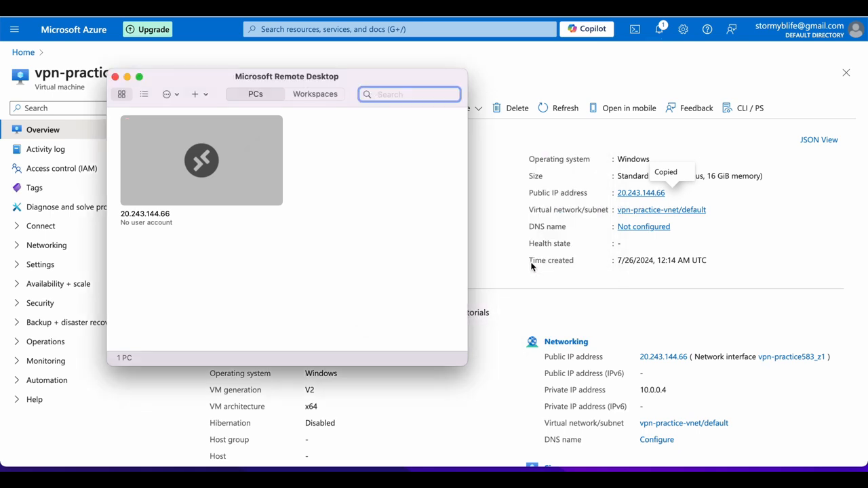
{"action": "left_click", "coordinate": [475, 146]}
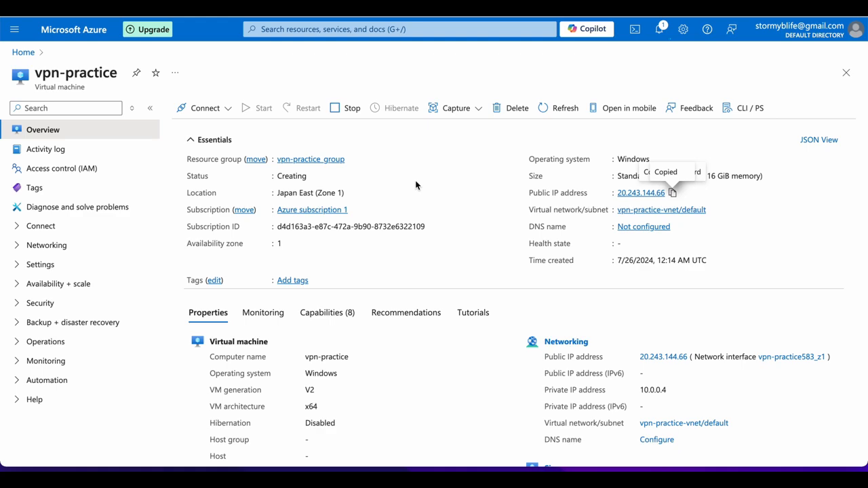
Check the deployment notifications in the Azure portal.
{"action": "scroll", "coordinate": [416, 187], "scroll_direction": "down", "scroll_amount": 2}
{"action": "scroll", "coordinate": [417, 187], "scroll_direction": "down", "scroll_amount": 2}
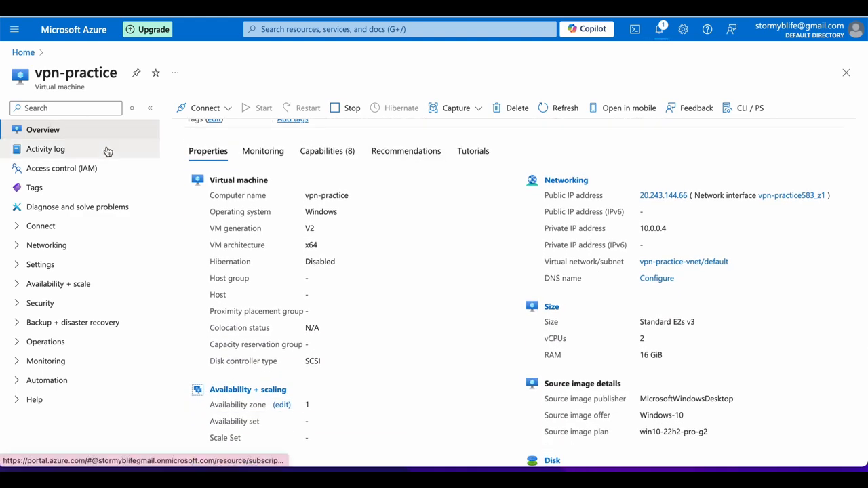
{"action": "left_click", "coordinate": [659, 31]}
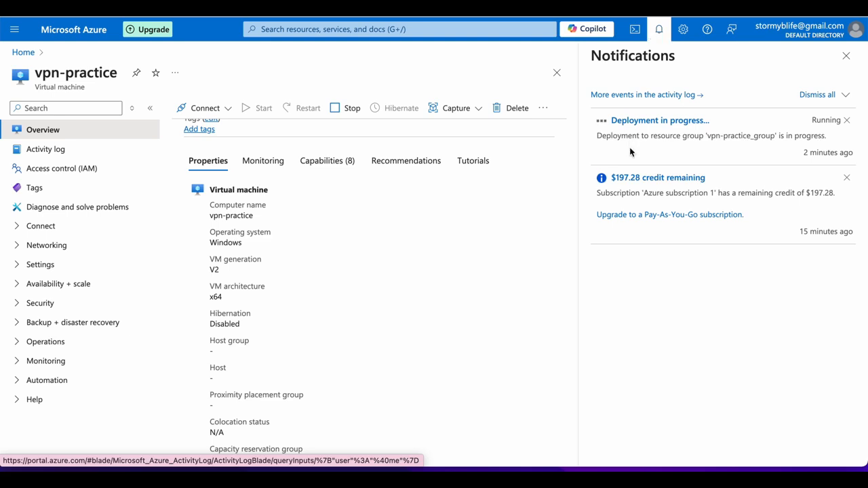
Glance at Remote Desktop, then return to Azure home and reopen the vpn-practice VM.
{"action": "mouse_move", "coordinate": [614, 474]}
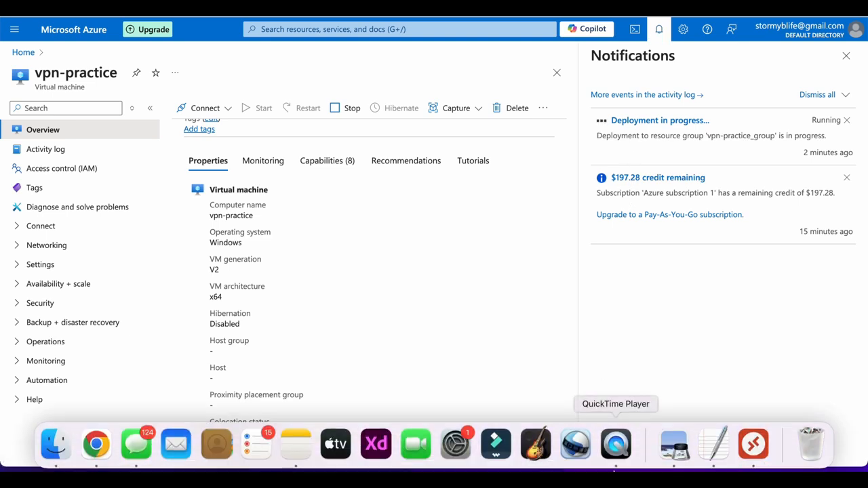
{"action": "left_click", "coordinate": [753, 447]}
{"action": "left_click", "coordinate": [571, 293]}
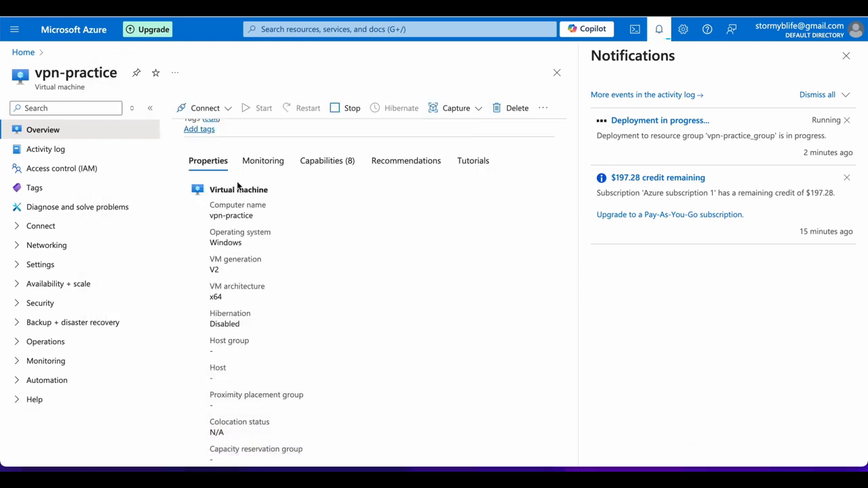
{"action": "left_click", "coordinate": [23, 52]}
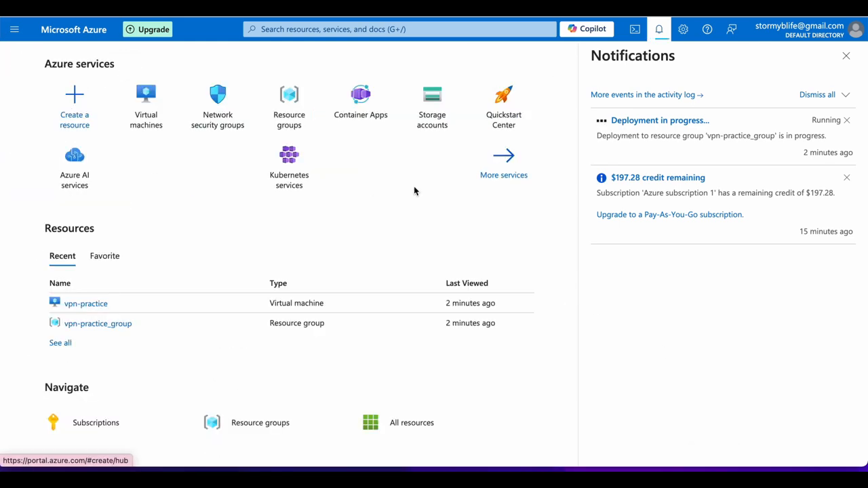
{"action": "left_click", "coordinate": [94, 305]}
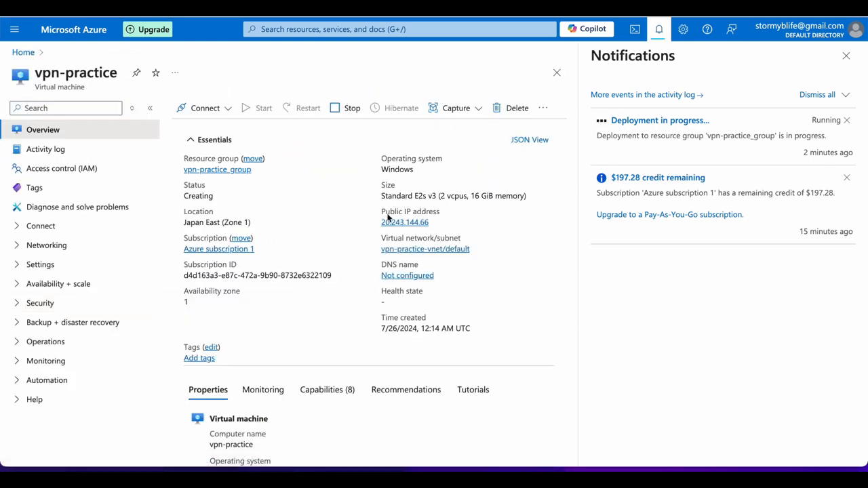
Close the notifications, copy the VM's public IP again and bring Remote Desktop forward.
{"action": "left_click", "coordinate": [847, 57]}
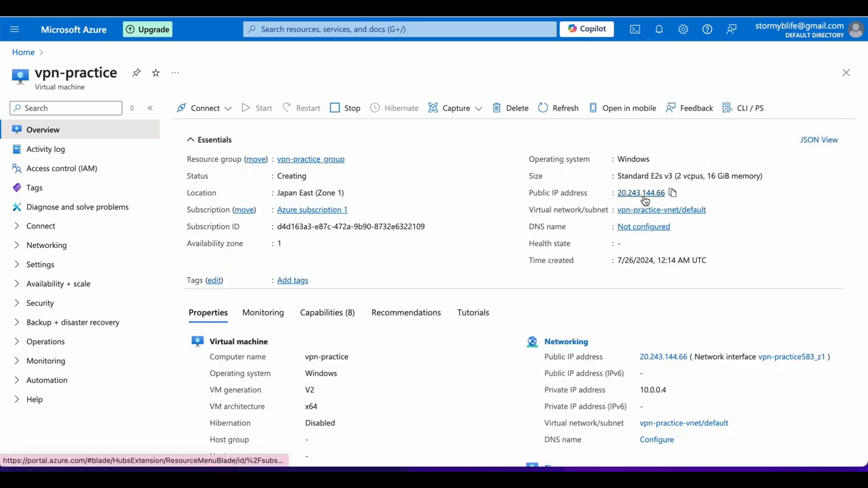
{"action": "left_click", "coordinate": [673, 196]}
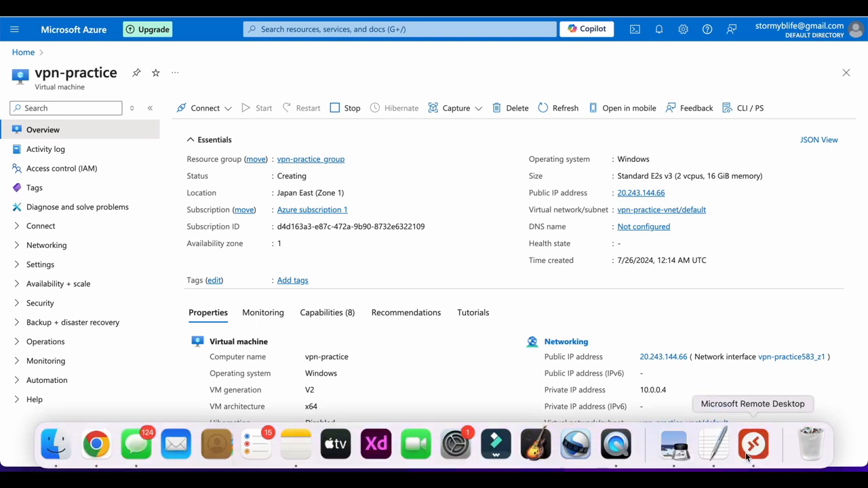
{"action": "left_click", "coordinate": [746, 457]}
{"action": "mouse_move", "coordinate": [235, 200]}
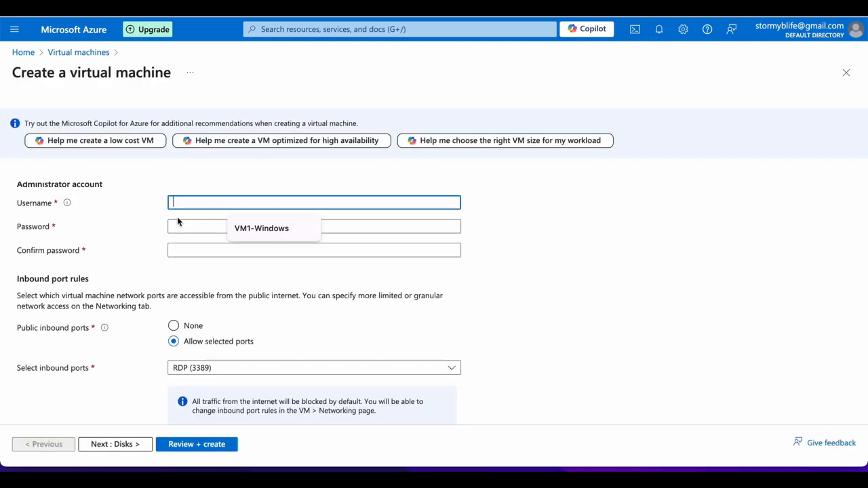
Enter labuser as the administrator username and fill in the account password.
{"action": "type", "text": "lab"}
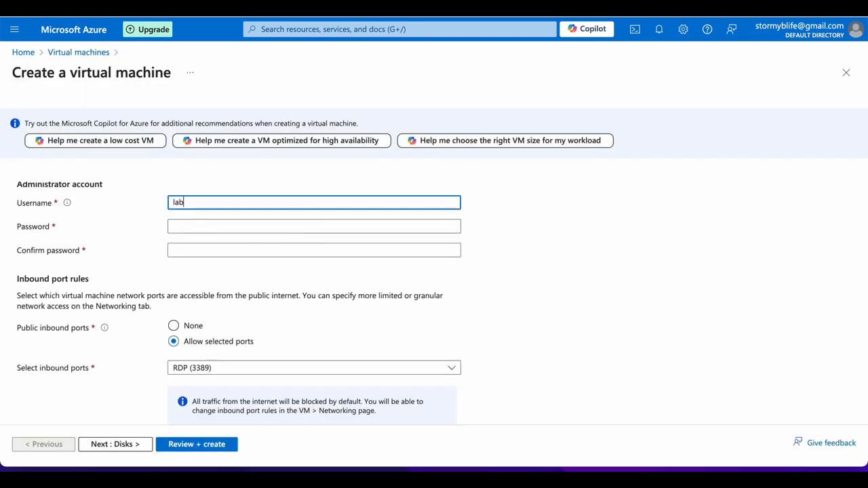
{"action": "type", "text": "user"}
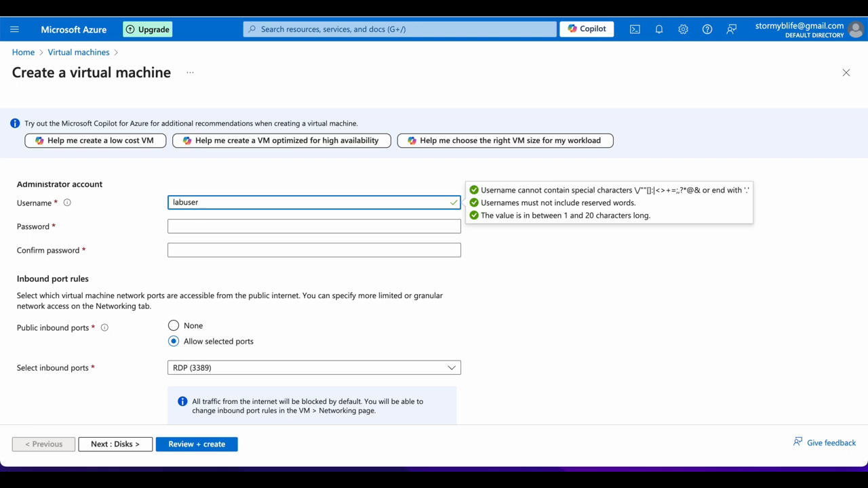
{"action": "key", "text": "Tab"}
{"action": "type", "text": "••"}
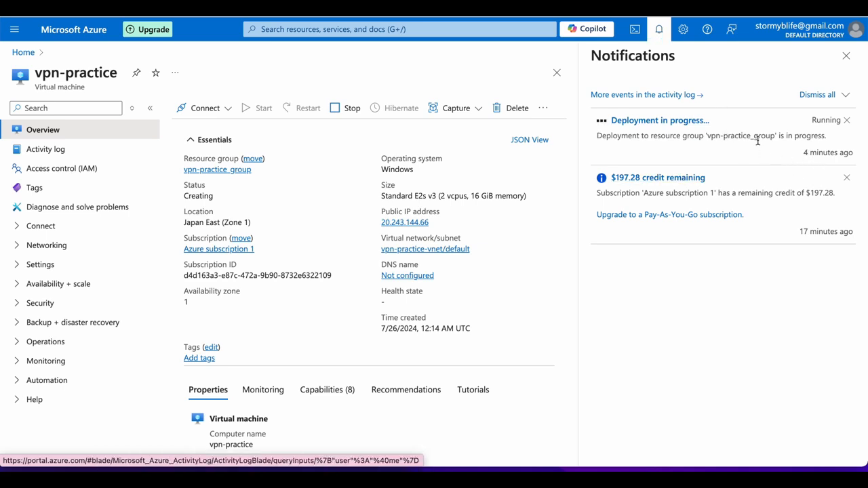
Switch to Remote Desktop, close Azure's deployment notifications, then bring Remote Desktop back in front.
{"action": "mouse_move", "coordinate": [576, 457]}
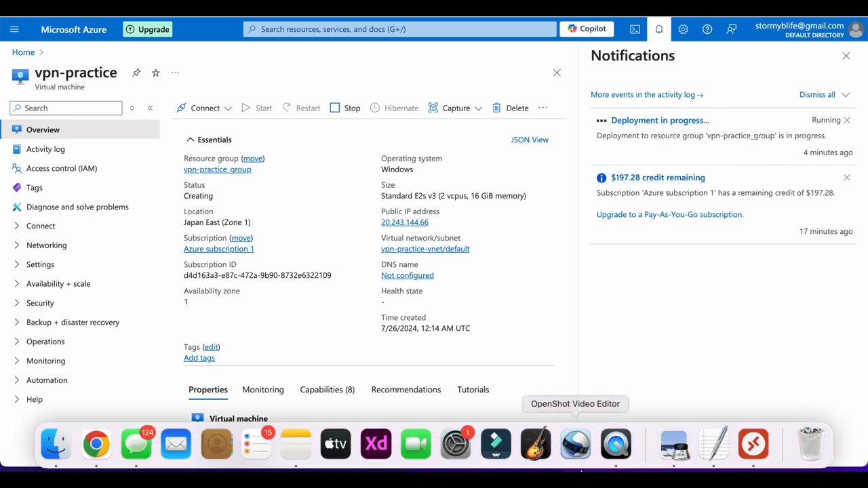
{"action": "left_click", "coordinate": [753, 444]}
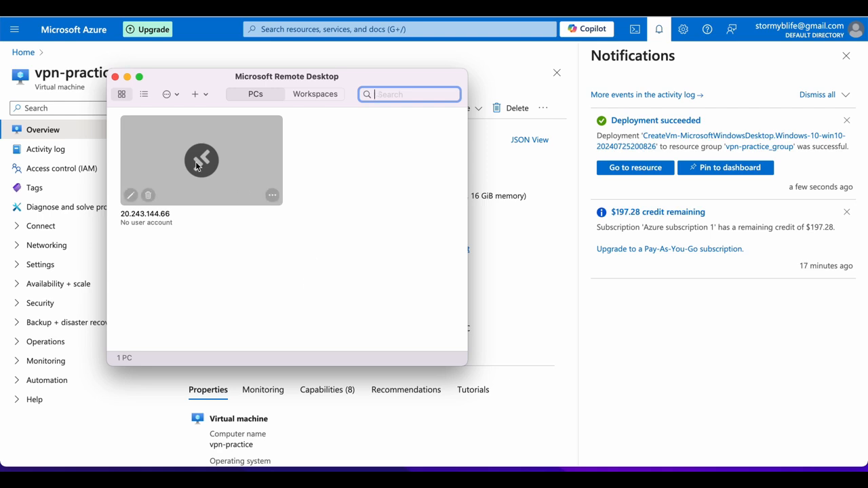
{"action": "left_click", "coordinate": [845, 53]}
{"action": "left_click", "coordinate": [845, 55]}
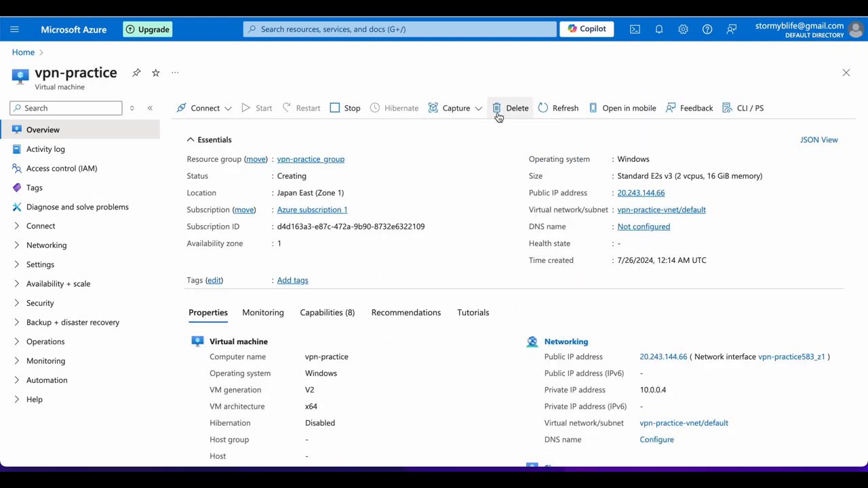
{"action": "left_click", "coordinate": [706, 444]}
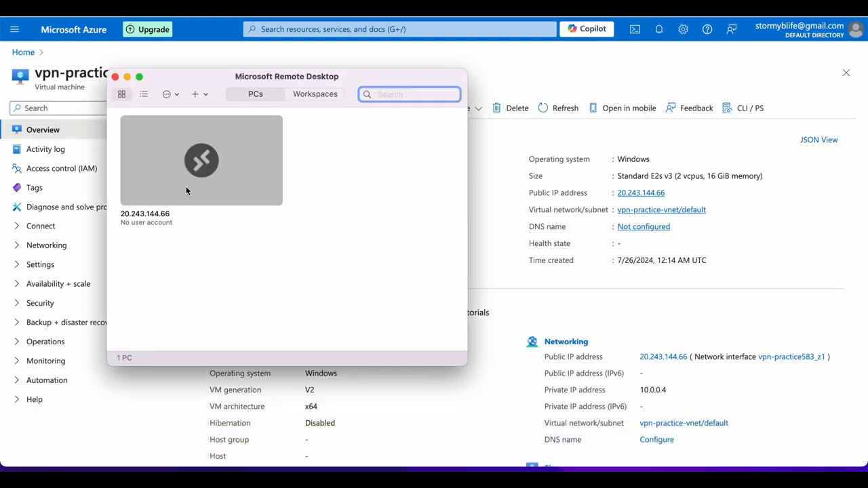
Connect to PC 20.243.144.66, signing in as labuser with the account password.
{"action": "double_click", "coordinate": [187, 190]}
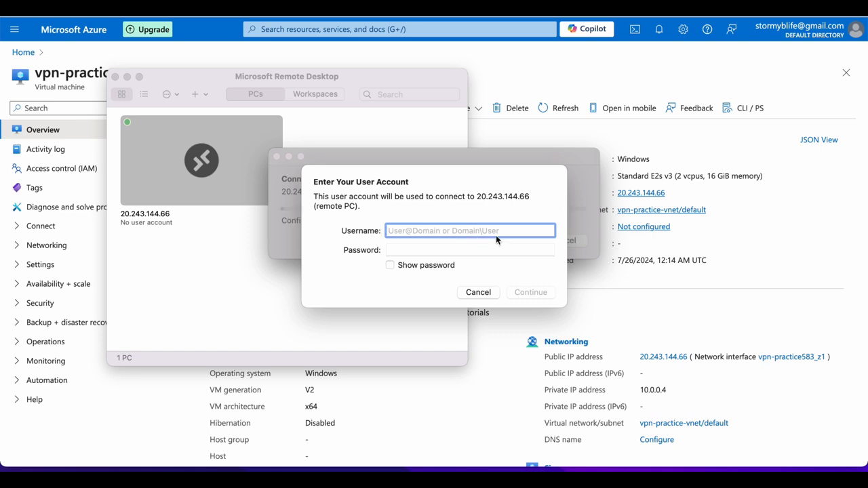
{"action": "type", "text": "la"}
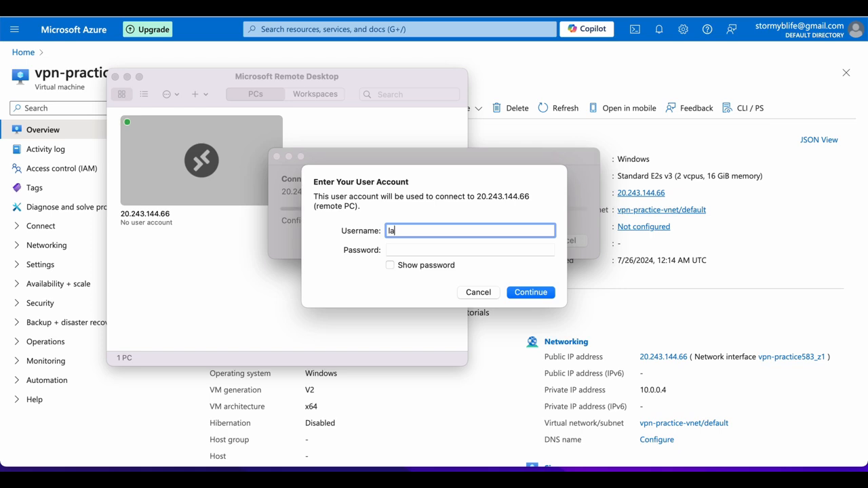
{"action": "type", "text": "buser"}
{"action": "key", "text": "Tab"}
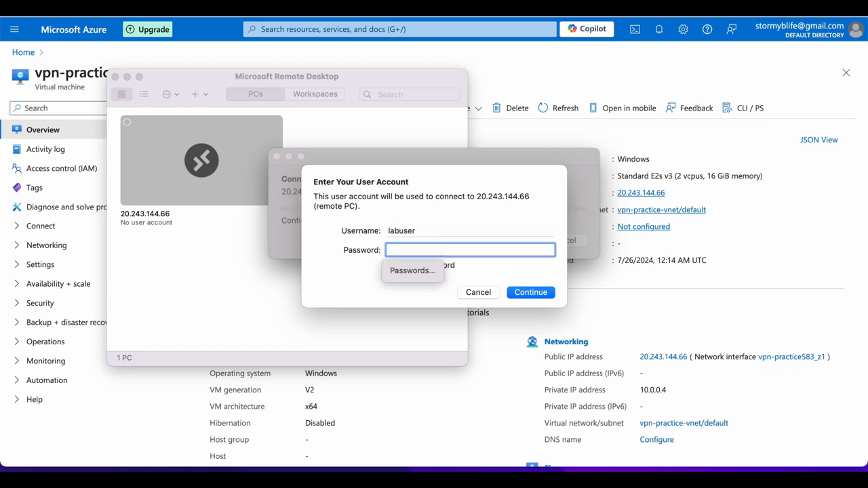
{"action": "type", "text": "•••••••••"}
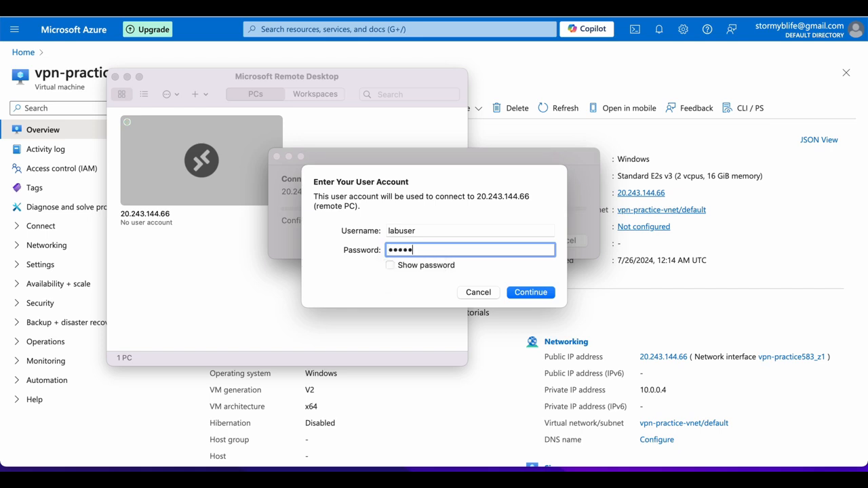
{"action": "type", "text": "•••••••"}
{"action": "left_click", "coordinate": [550, 292]}
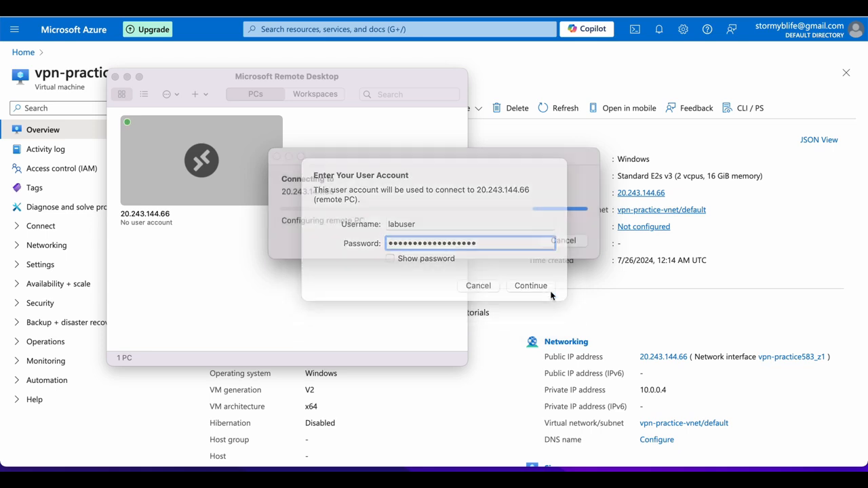
Accept the remote PC's certificate warning and return to the Azure portal tab.
{"action": "left_click", "coordinate": [575, 251]}
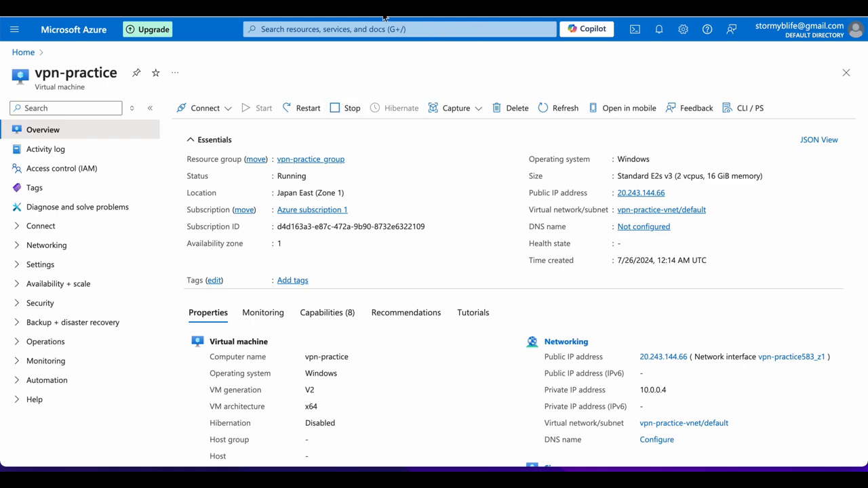
{"action": "mouse_move", "coordinate": [380, 17]}
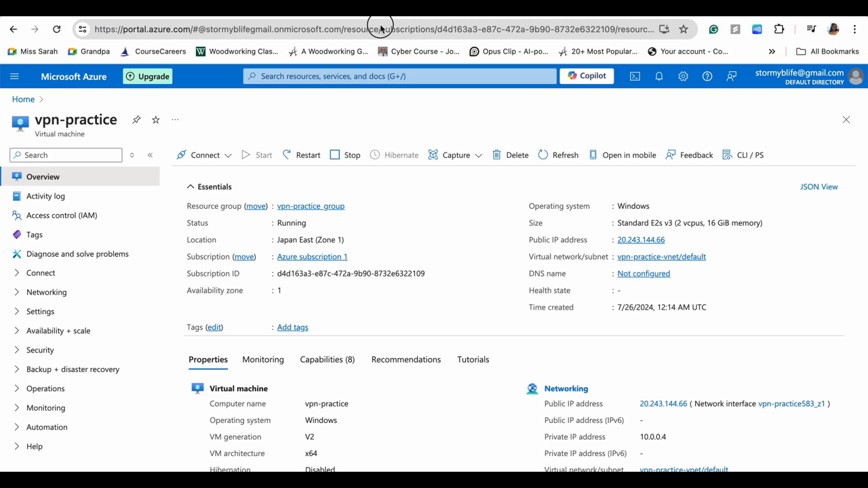
In a new tab, search Google for protonvpn and open the protonvpn.com result.
{"action": "key", "text": "super+t"}
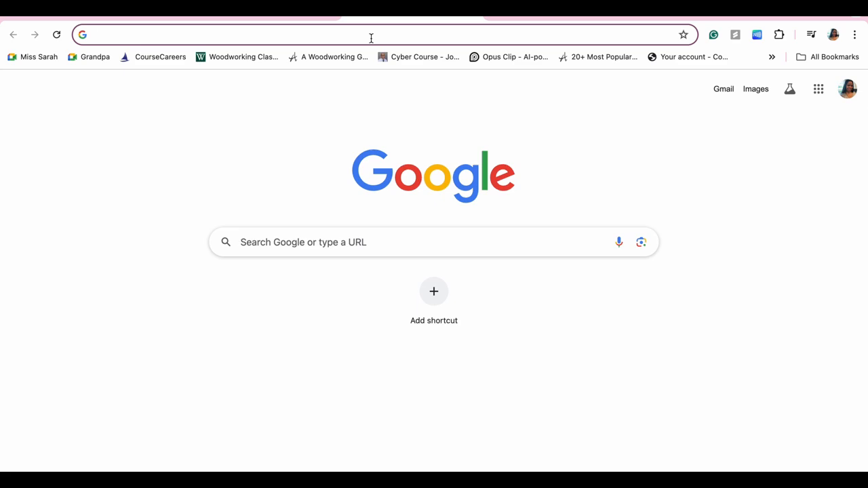
{"action": "type", "text": "pro"}
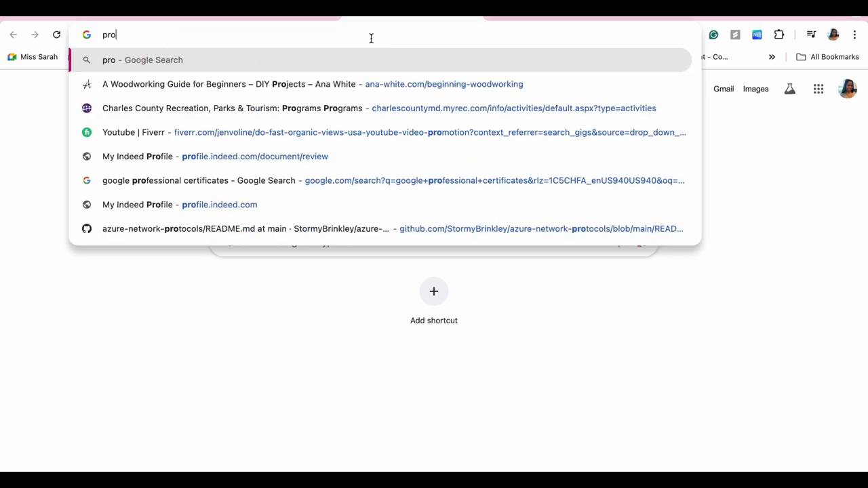
{"action": "type", "text": "ton VP"}
{"action": "left_click", "coordinate": [139, 84]}
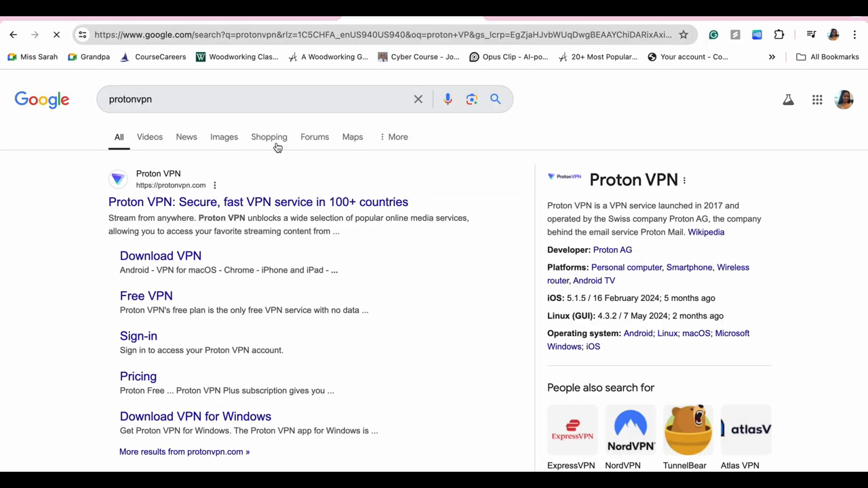
{"action": "scroll", "coordinate": [261, 266], "scroll_direction": "down", "scroll_amount": 1}
{"action": "scroll", "coordinate": [261, 267], "scroll_direction": "down", "scroll_amount": 5}
{"action": "scroll", "coordinate": [262, 270], "scroll_direction": "down", "scroll_amount": 4}
{"action": "scroll", "coordinate": [262, 272], "scroll_direction": "up", "scroll_amount": 2}
{"action": "scroll", "coordinate": [261, 271], "scroll_direction": "up", "scroll_amount": 5}
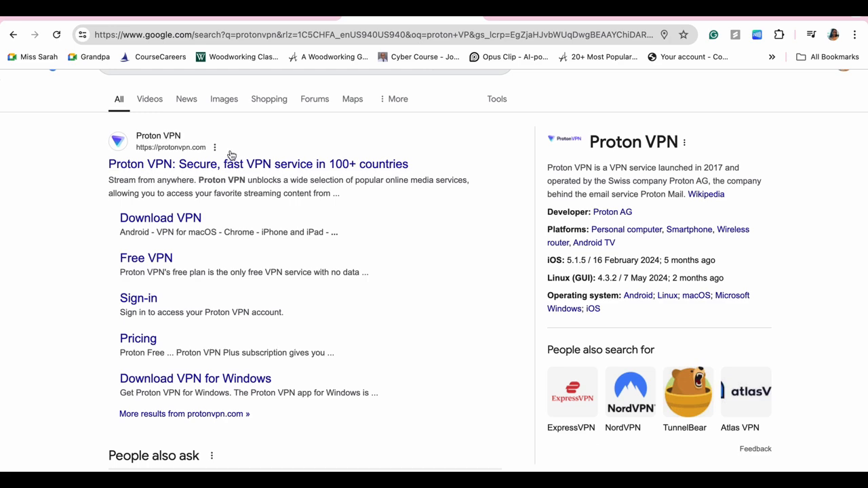
{"action": "scroll", "coordinate": [232, 155], "scroll_direction": "up", "scroll_amount": 1}
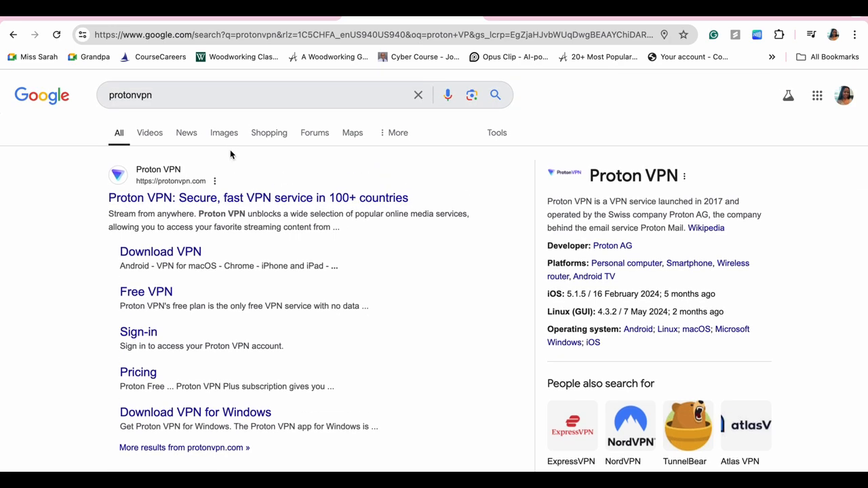
{"action": "left_click", "coordinate": [196, 202]}
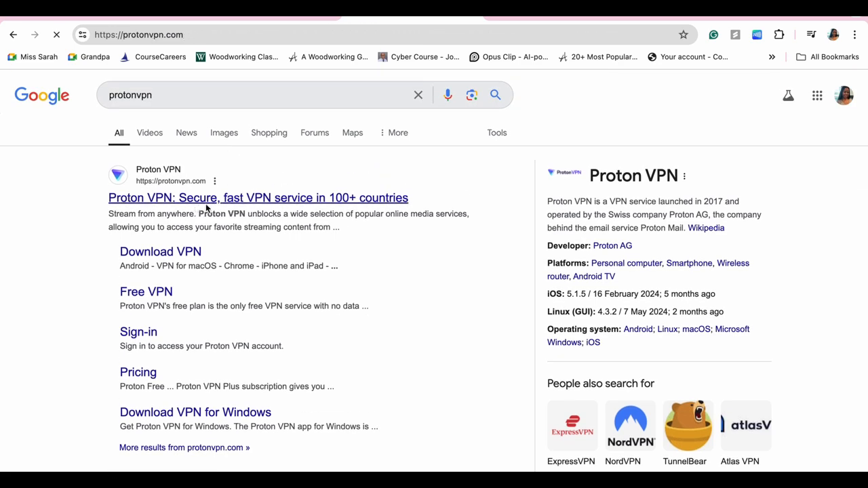
Pick Proton Free from the plans page and continue with free instead of Plus.
{"action": "scroll", "coordinate": [283, 202], "scroll_direction": "down", "scroll_amount": 1}
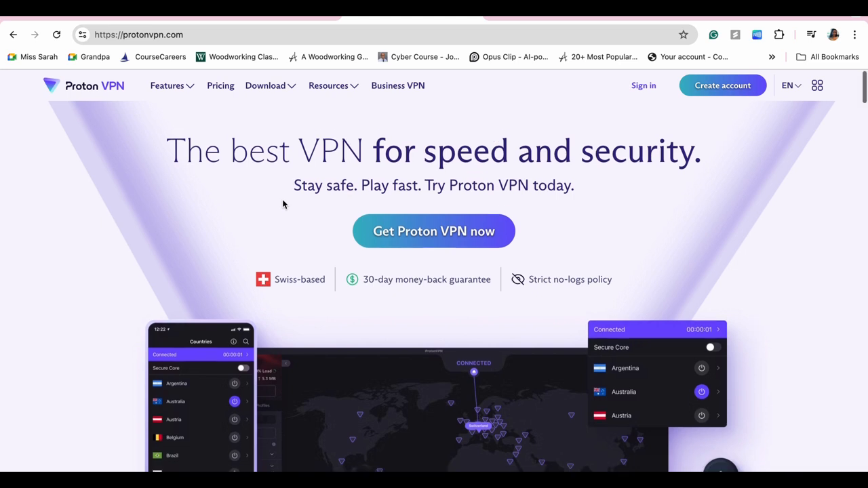
{"action": "left_click", "coordinate": [424, 212]}
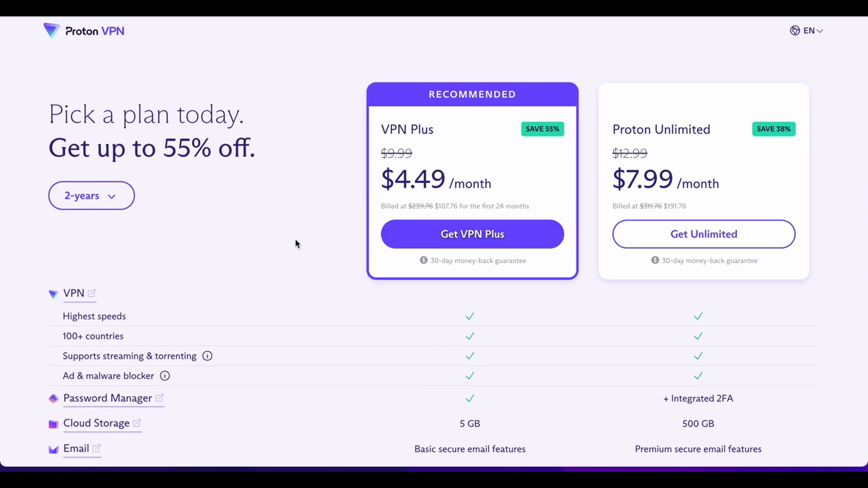
{"action": "scroll", "coordinate": [295, 239], "scroll_direction": "down", "scroll_amount": 10}
{"action": "scroll", "coordinate": [295, 239], "scroll_direction": "up", "scroll_amount": 2}
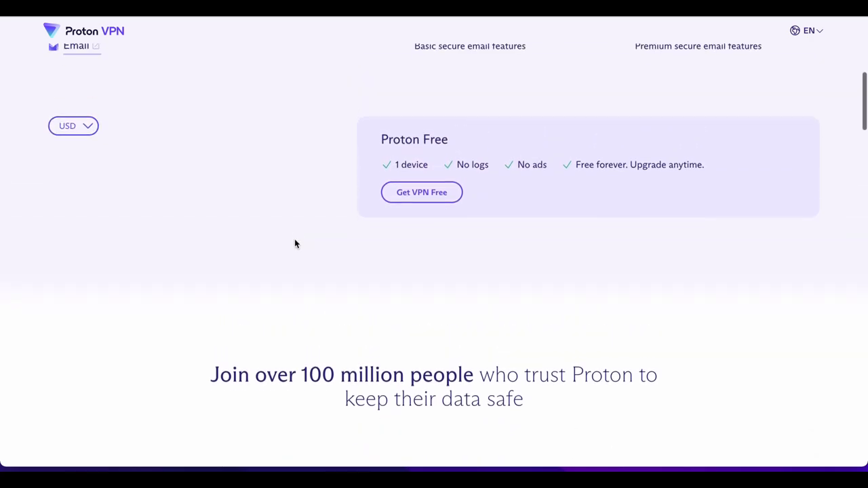
{"action": "scroll", "coordinate": [295, 241], "scroll_direction": "up", "scroll_amount": 1}
{"action": "left_click", "coordinate": [422, 224]}
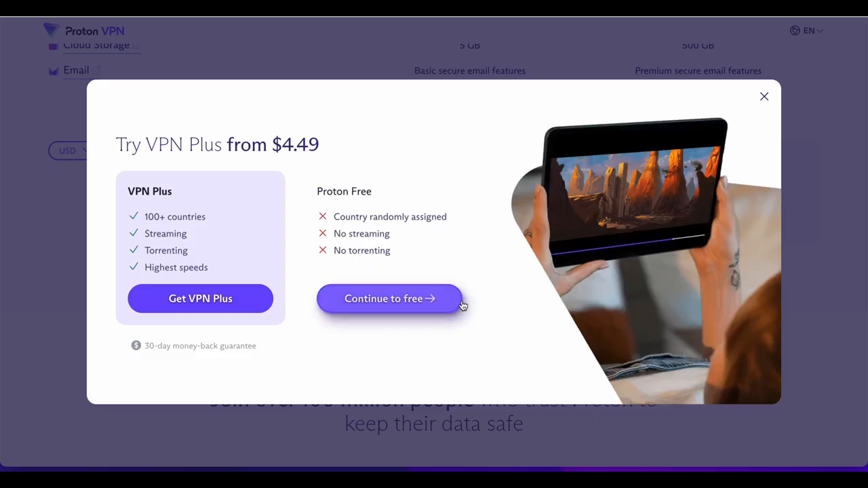
{"action": "left_click", "coordinate": [384, 300]}
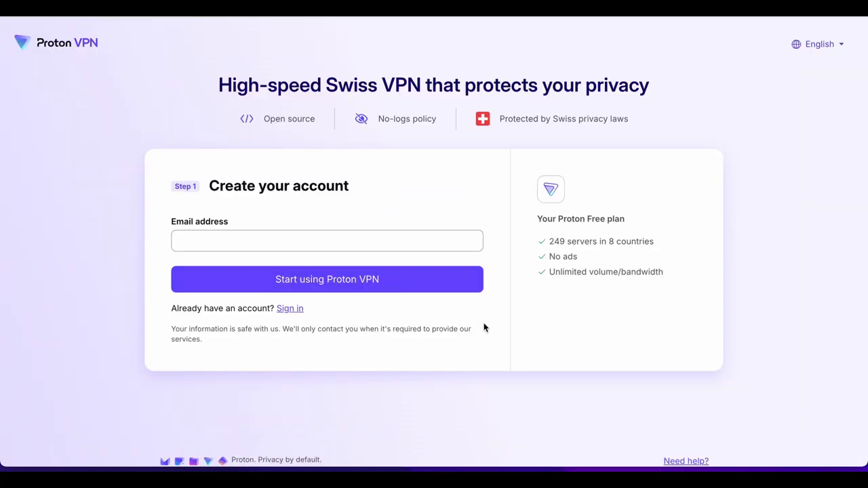
Enter the sign-up e-mail address and create the free Proton account.
{"action": "left_click", "coordinate": [370, 244]}
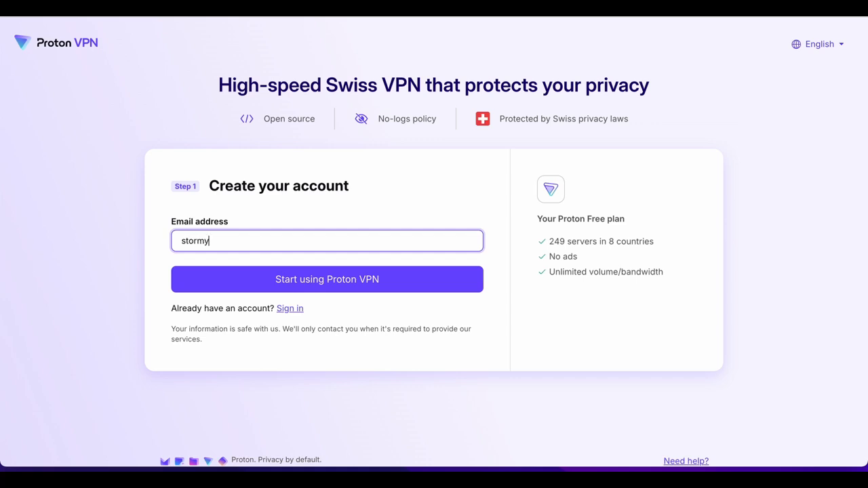
{"action": "left_click", "coordinate": [346, 288]}
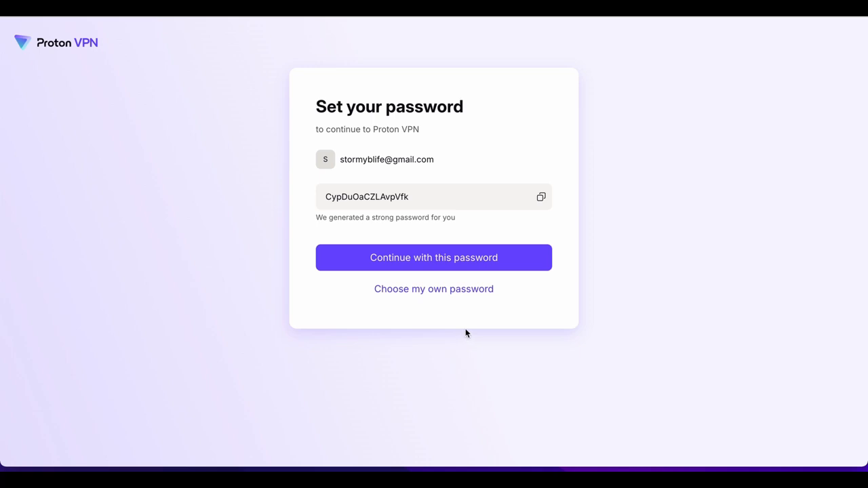
Choose a custom password, enter and confirm it, and save it.
{"action": "left_click", "coordinate": [447, 287]}
{"action": "type", "text": "aaaaaaaaa"}
{"action": "key", "text": "Tab"}
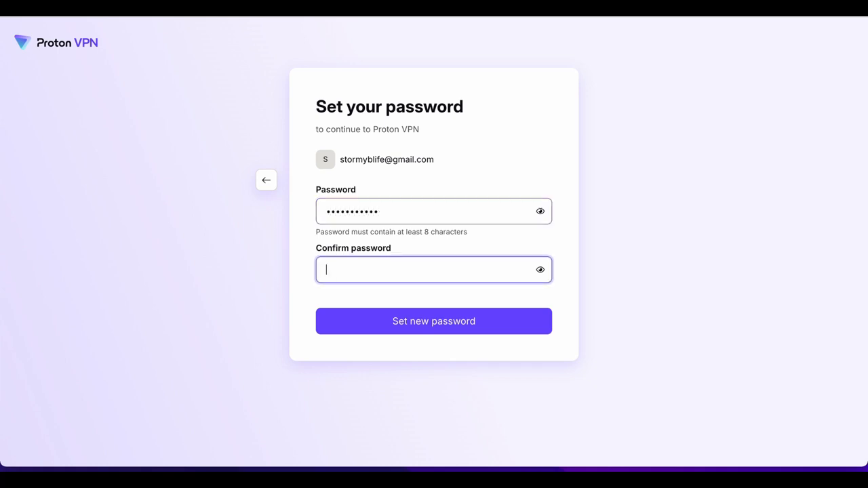
{"action": "type", "text": "aaaaaaaaaaa"}
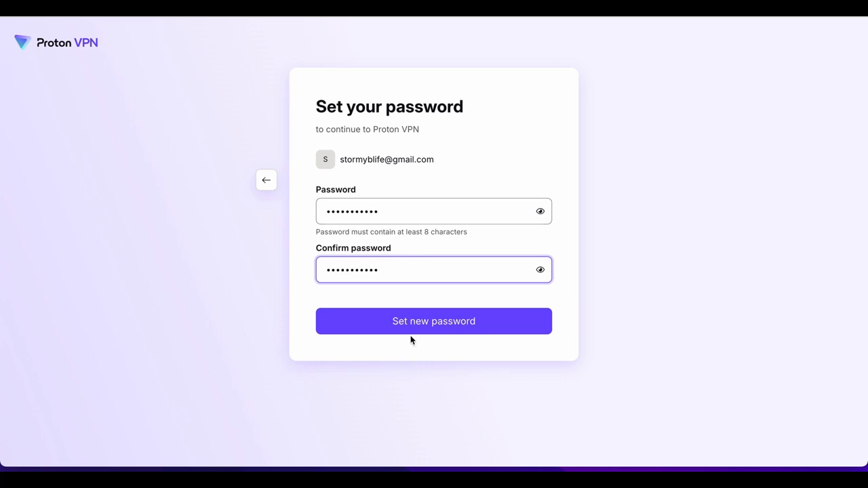
{"action": "left_click", "coordinate": [463, 328]}
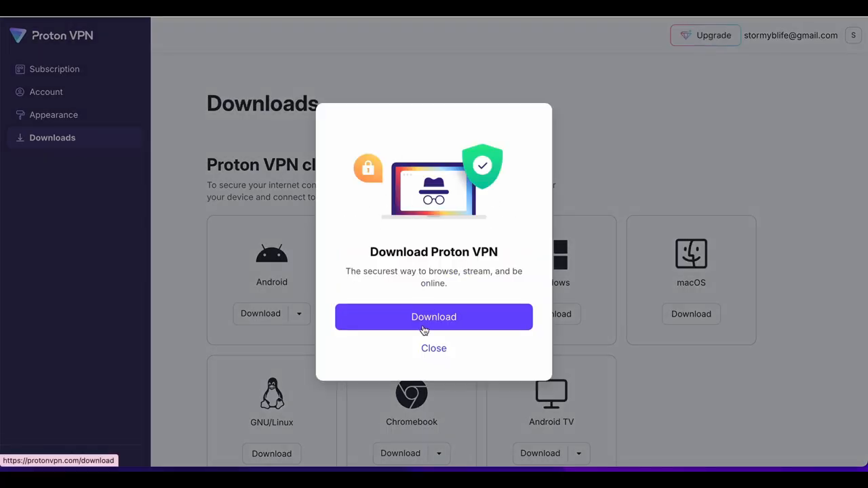
Open the Proton VPN Mac app download page from the Download modal.
{"action": "left_click", "coordinate": [422, 326]}
{"action": "left_click", "coordinate": [451, 322]}
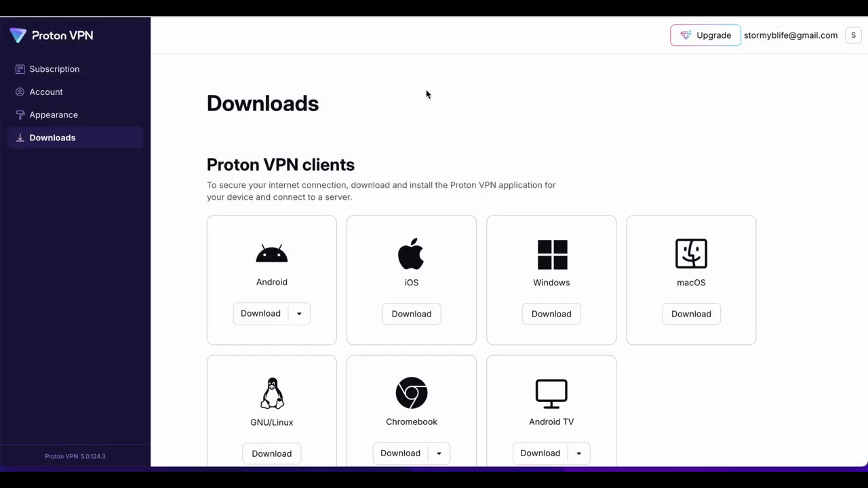
{"action": "scroll", "coordinate": [425, 99], "scroll_direction": "down", "scroll_amount": 1}
{"action": "scroll", "coordinate": [426, 99], "scroll_direction": "up", "scroll_amount": 1}
Select the account.protonvpn.com/downloads address and make the browser full screen.
{"action": "mouse_move", "coordinate": [716, 16]}
{"action": "left_mouse_down"}
{"action": "mouse_move", "coordinate": [716, 39]}
{"action": "mouse_move", "coordinate": [715, 30]}
{"action": "left_mouse_up"}
{"action": "left_click", "coordinate": [272, 54]}
{"action": "left_click_drag", "start_coordinate": [272, 53], "coordinate": [83, 50]}
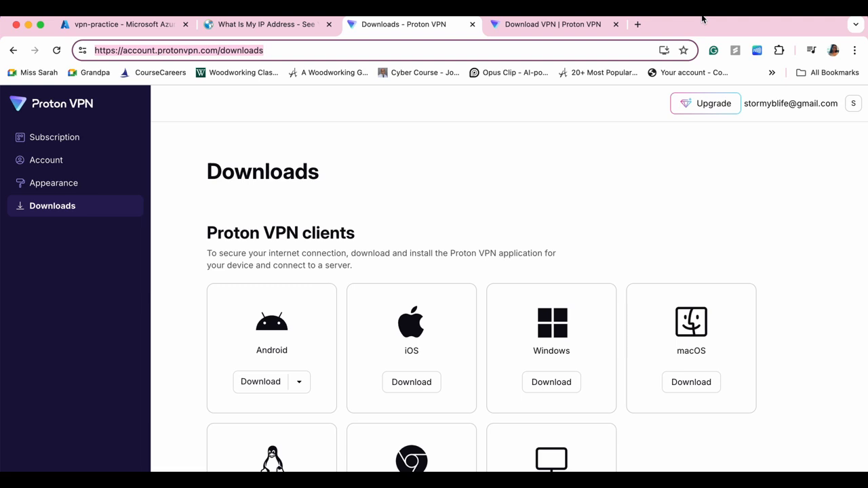
{"action": "key", "text": "ctrl+super+f"}
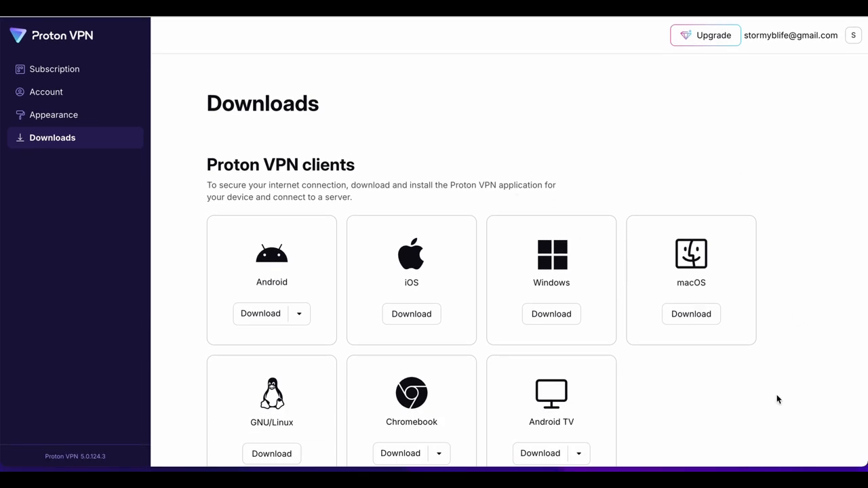
Connect to the saved PC 20.243.144.66 and accept the privacy settings.
{"action": "left_click", "coordinate": [750, 449]}
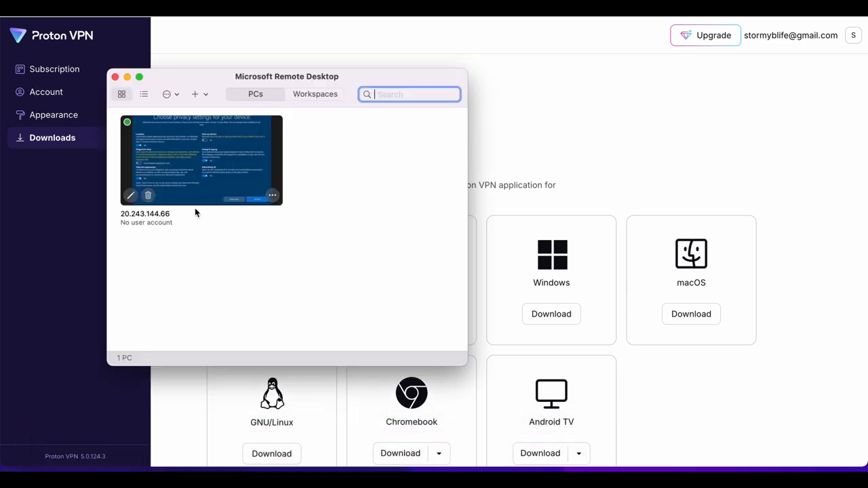
{"action": "left_click", "coordinate": [195, 160]}
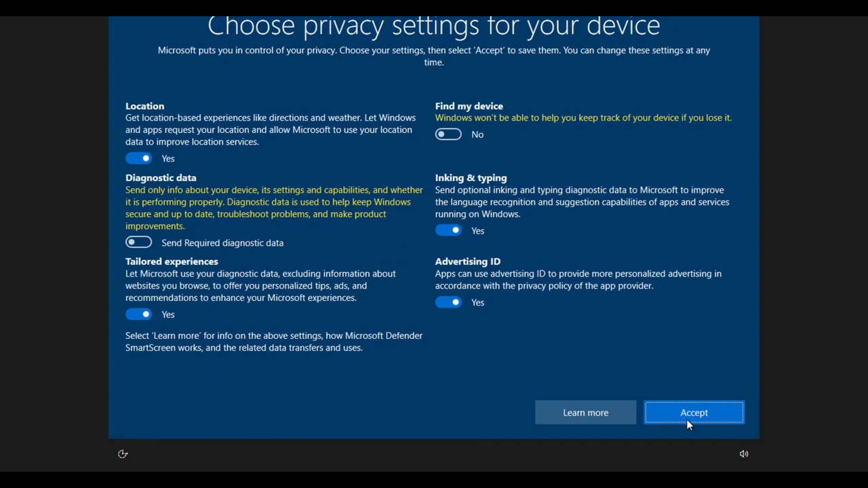
{"action": "left_click", "coordinate": [688, 411]}
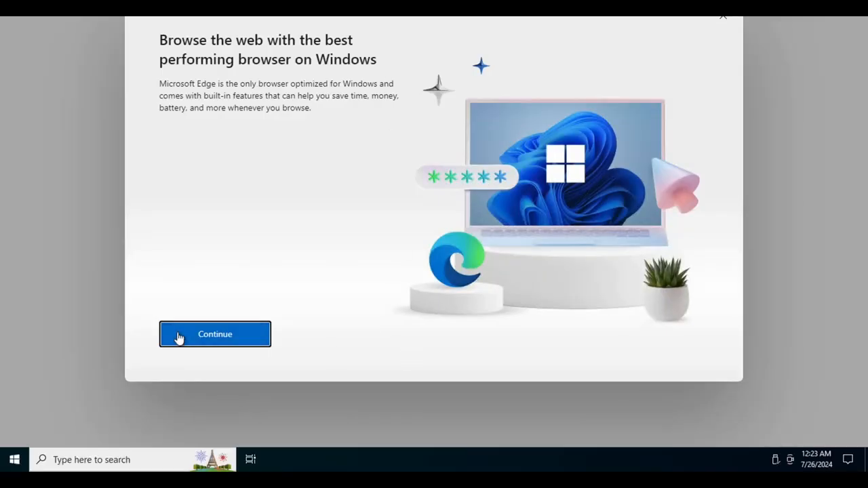
Allow network discovery, then finish Edge's first-run setup without signing in, syncing or importing Google data.
{"action": "left_click", "coordinate": [178, 337]}
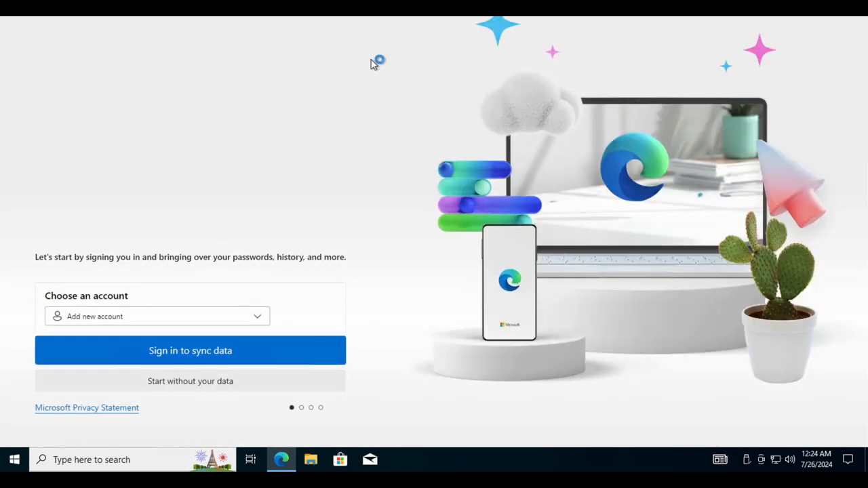
{"action": "left_click", "coordinate": [746, 154]}
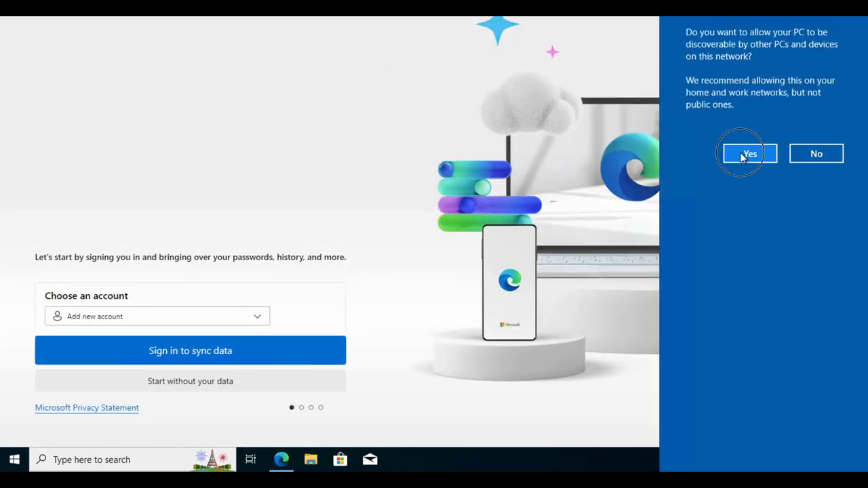
{"action": "left_click", "coordinate": [200, 380]}
{"action": "left_click", "coordinate": [200, 381]}
{"action": "left_click", "coordinate": [113, 383]}
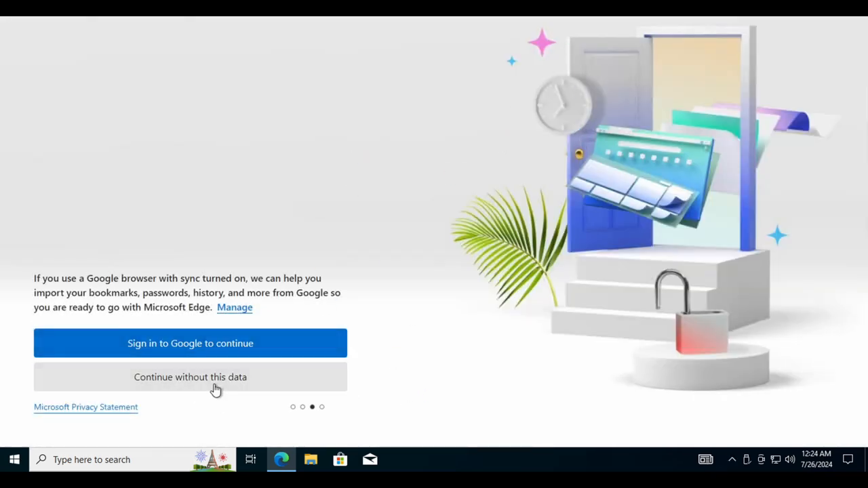
{"action": "left_click", "coordinate": [215, 383]}
{"action": "left_click", "coordinate": [123, 385]}
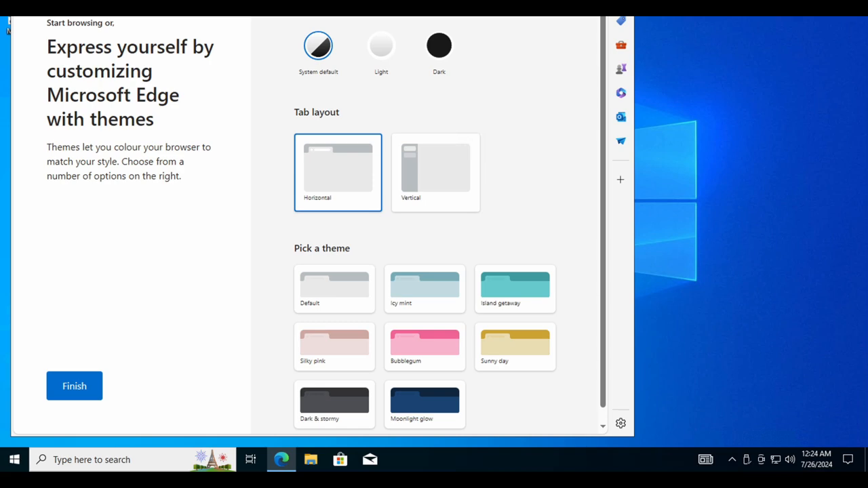
Resize the VM's Edge window wider and stretch it down to the taskbar.
{"action": "left_click_drag", "start_coordinate": [11, 0], "coordinate": [1, 16]}
{"action": "left_click_drag", "start_coordinate": [635, 429], "coordinate": [867, 427]}
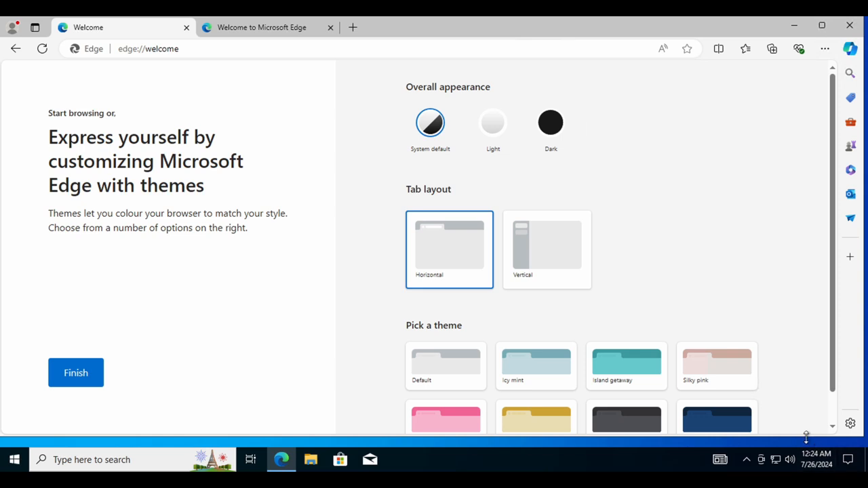
{"action": "left_click_drag", "start_coordinate": [806, 435], "coordinate": [807, 437]}
{"action": "left_click_drag", "start_coordinate": [818, 444], "coordinate": [820, 449]}
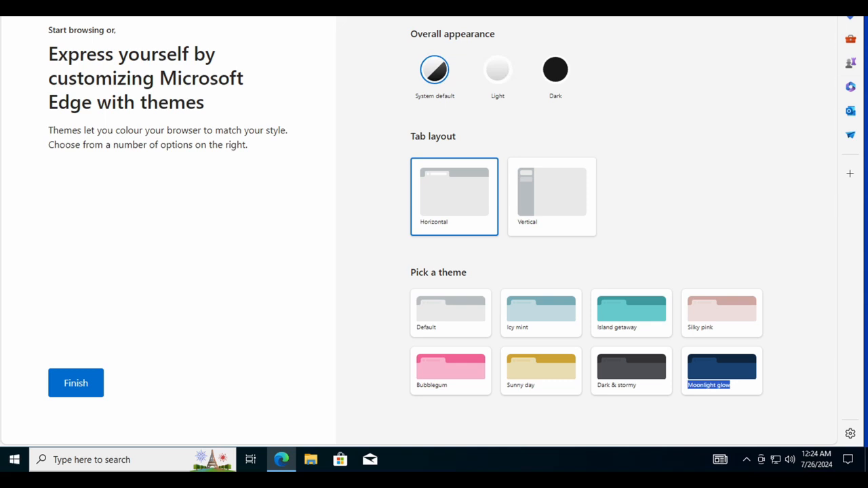
Move the Edge window down so its tabs show, and finish the welcome setup.
{"action": "left_click", "coordinate": [70, 46]}
{"action": "left_click_drag", "start_coordinate": [32, 37], "coordinate": [58, 82]}
{"action": "left_click_drag", "start_coordinate": [52, 248], "coordinate": [180, 296]}
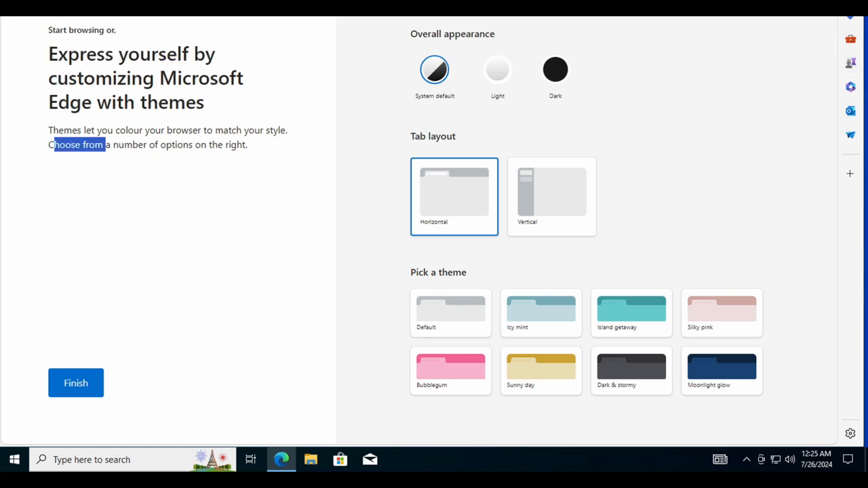
{"action": "left_click_drag", "start_coordinate": [779, 3], "coordinate": [783, 37]}
{"action": "left_click_drag", "start_coordinate": [687, 10], "coordinate": [693, 37]}
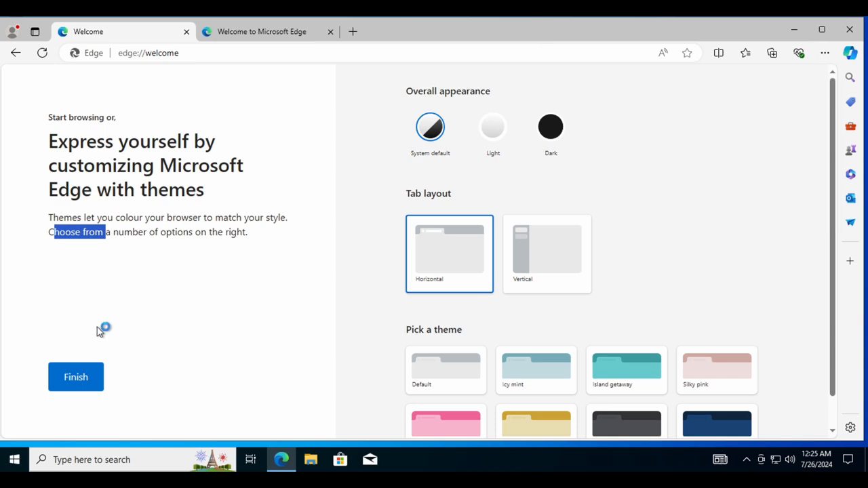
{"action": "left_click", "coordinate": [80, 385]}
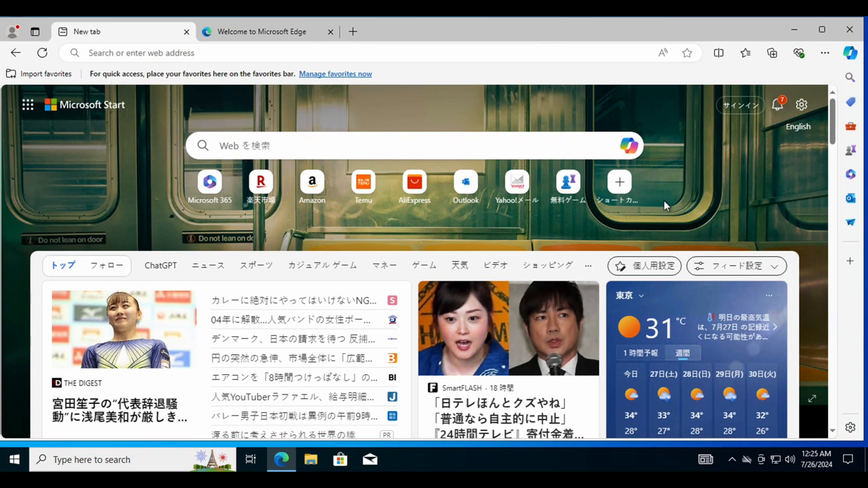
Go to whatismyipaddress.com in the VM's Edge.
{"action": "left_click", "coordinate": [310, 53]}
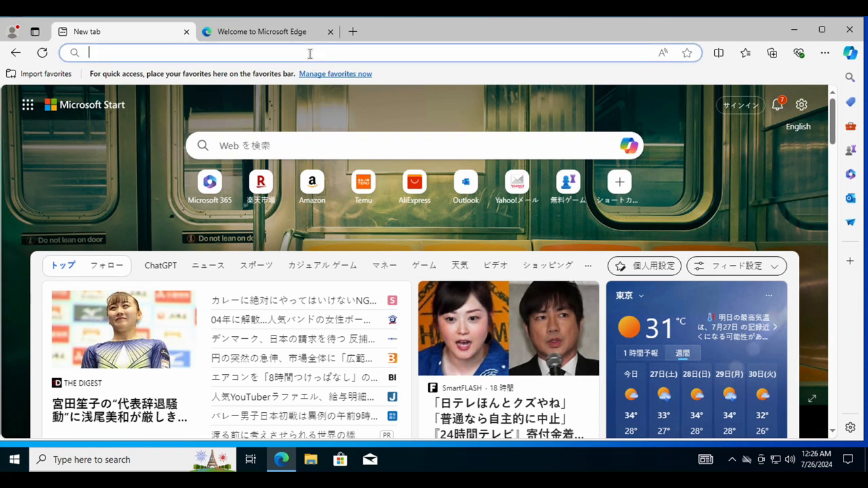
{"action": "type", "text": "wha"}
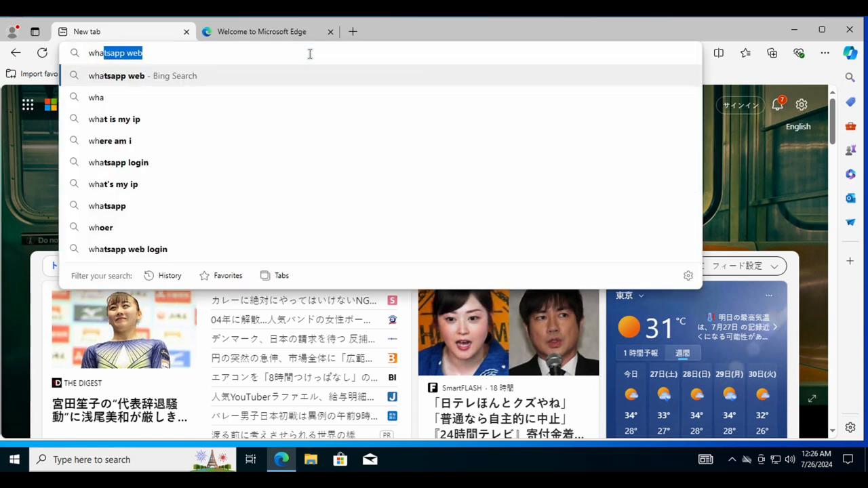
{"action": "type", "text": "tismy"}
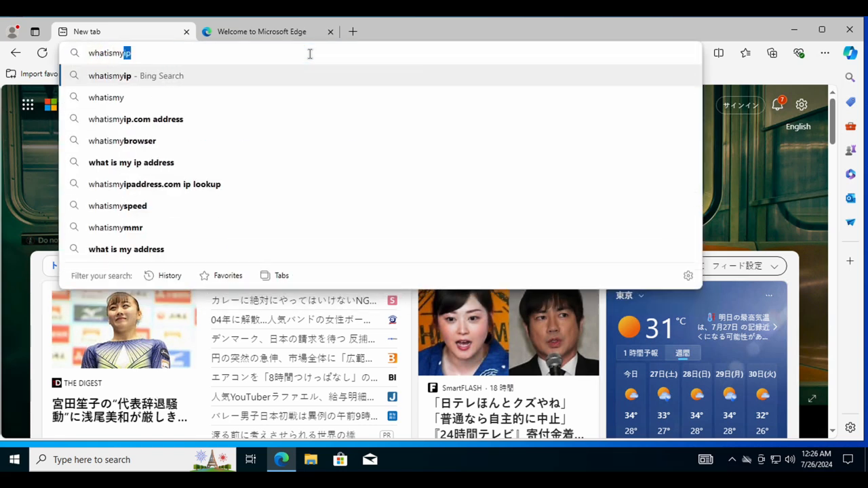
{"action": "type", "text": "ip"}
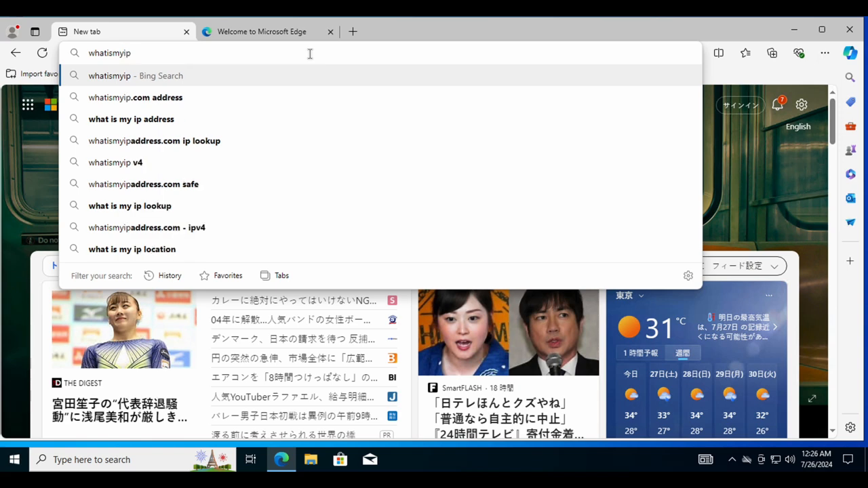
{"action": "type", "text": "address.com"}
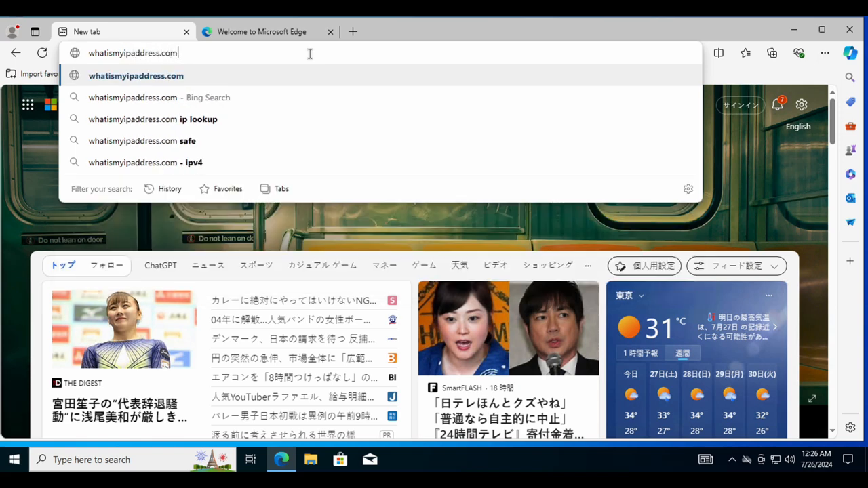
{"action": "key", "text": "Return"}
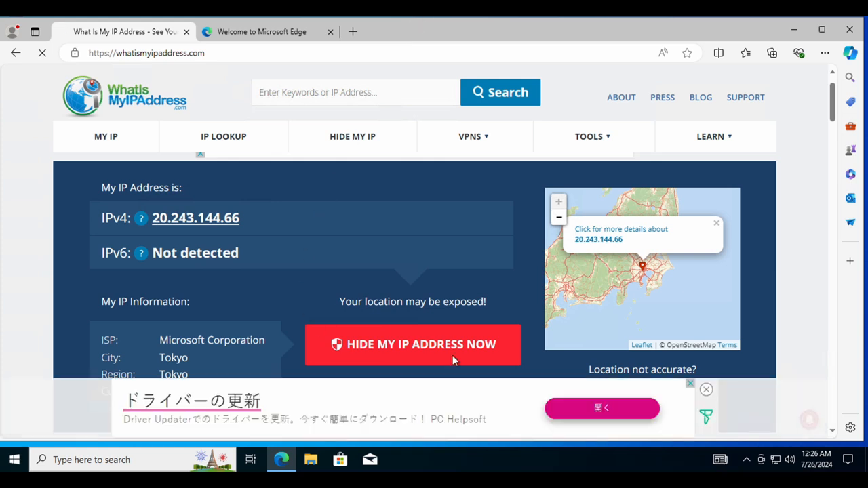
Close the ad banners, screenshot the IP result, and dismiss the site's notification prompt.
{"action": "left_click", "coordinate": [690, 384]}
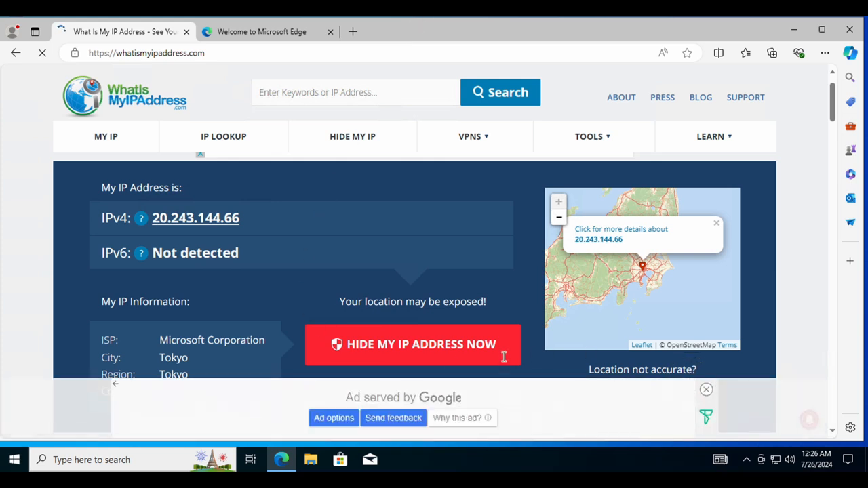
{"action": "left_click", "coordinate": [706, 389]}
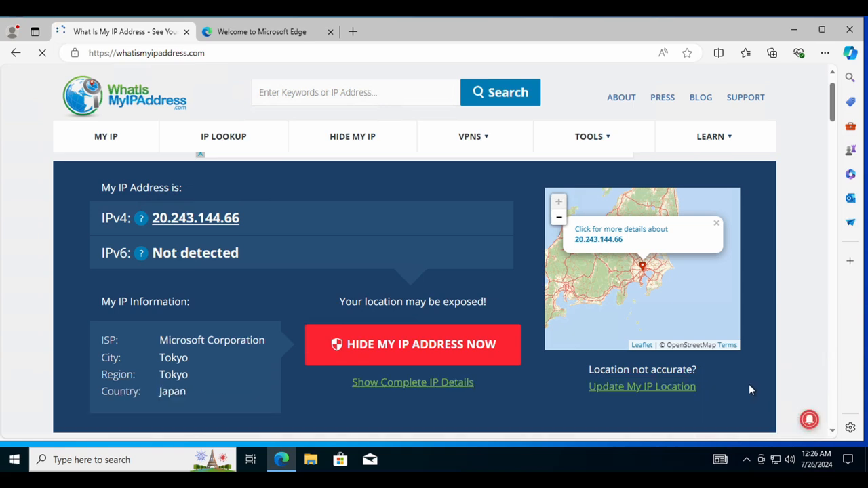
{"action": "key", "text": "super+shift+3"}
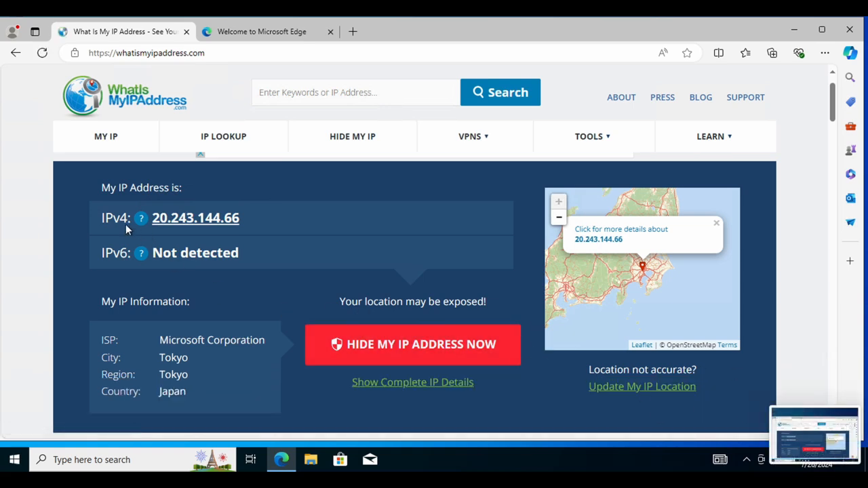
{"action": "mouse_move", "coordinate": [140, 229]}
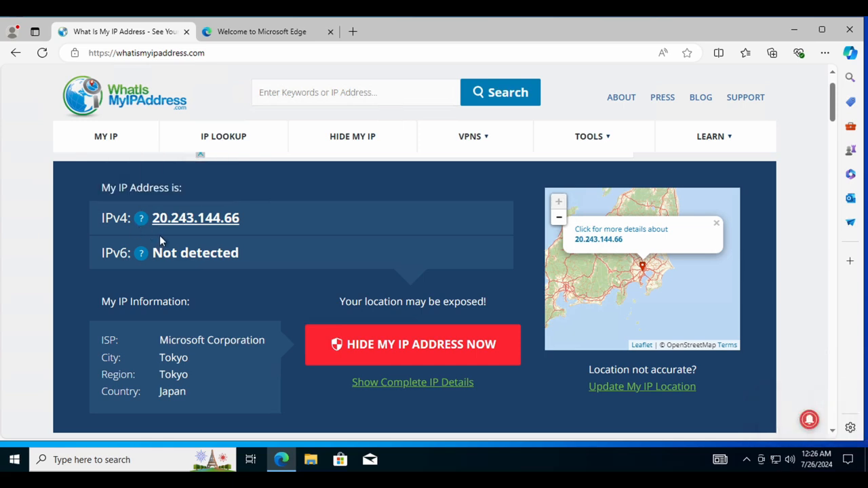
{"action": "left_click", "coordinate": [441, 145]}
Close the Edge welcome tab and open a new blank tab.
{"action": "left_click", "coordinate": [243, 34]}
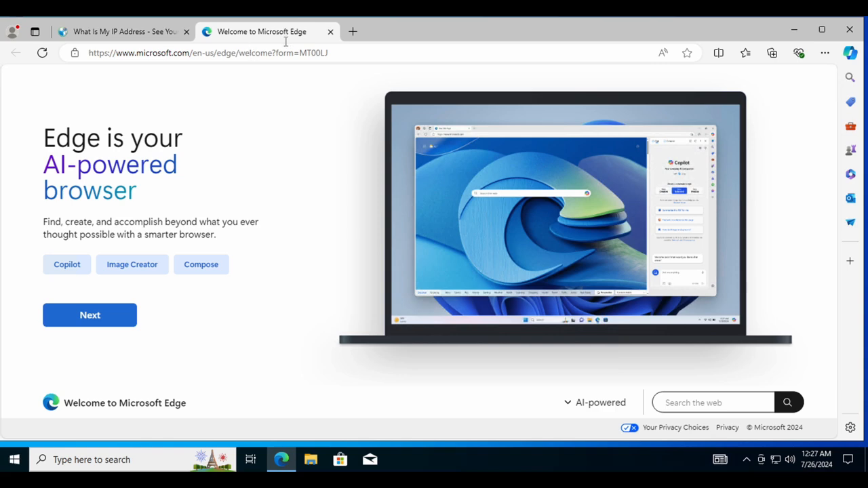
{"action": "left_click", "coordinate": [330, 32]}
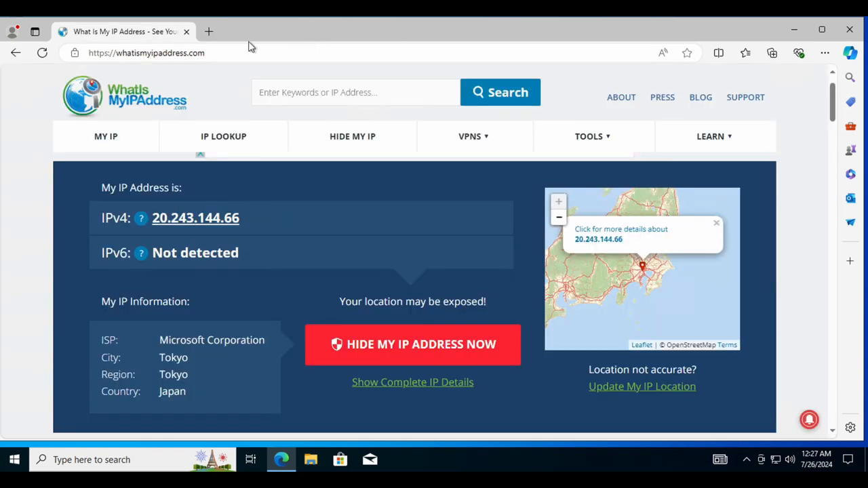
{"action": "left_click", "coordinate": [208, 32]}
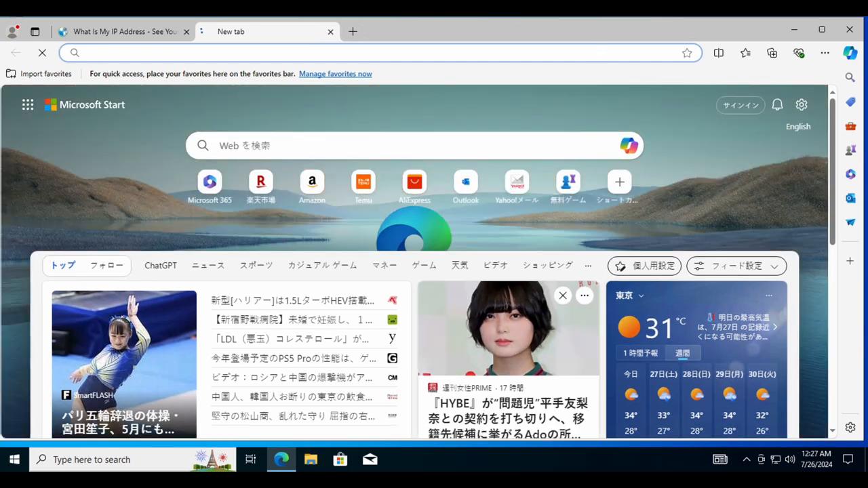
{"action": "key", "text": "shift+super+3"}
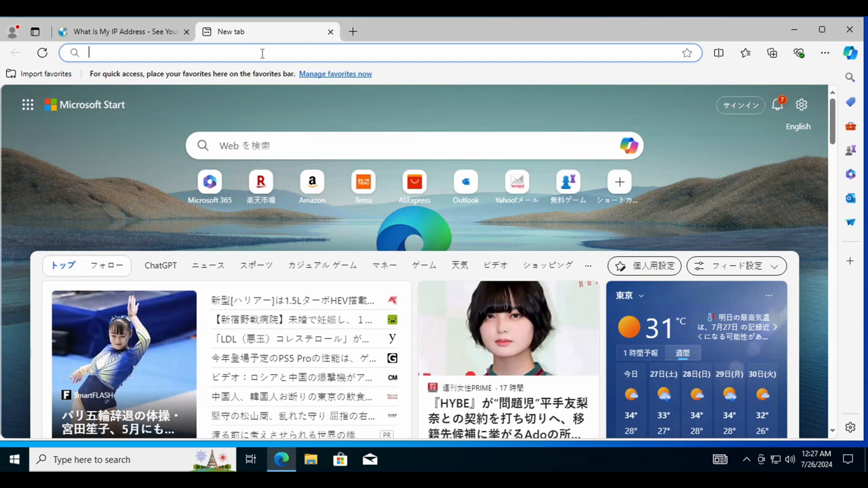
Search Bing for 'protonvpn download' and scroll to the Proton VPN download result.
{"action": "type", "text": "proton"}
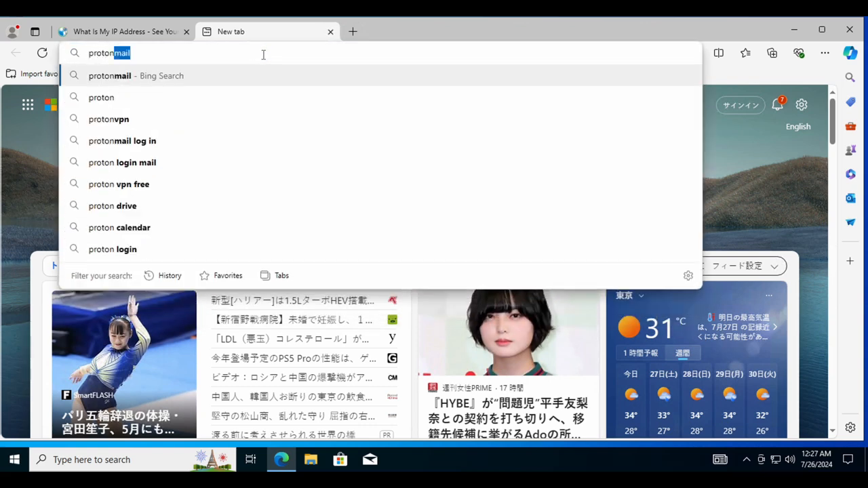
{"action": "type", "text": "vpn"}
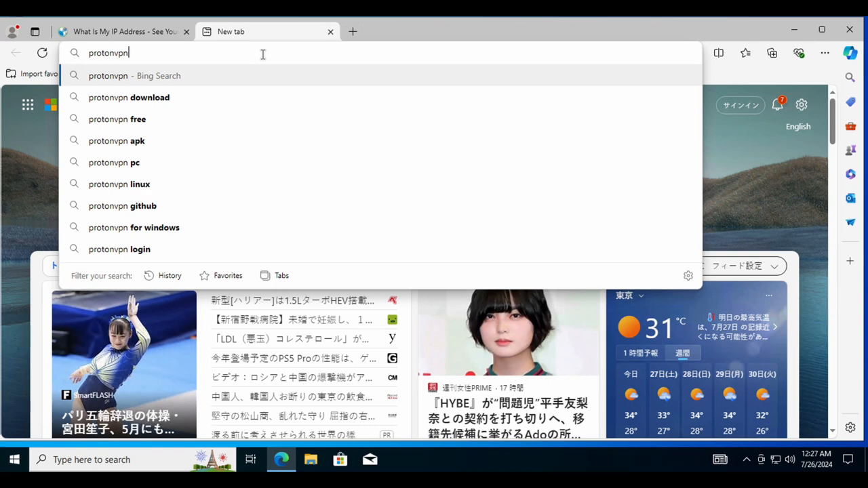
{"action": "key", "text": "Down"}
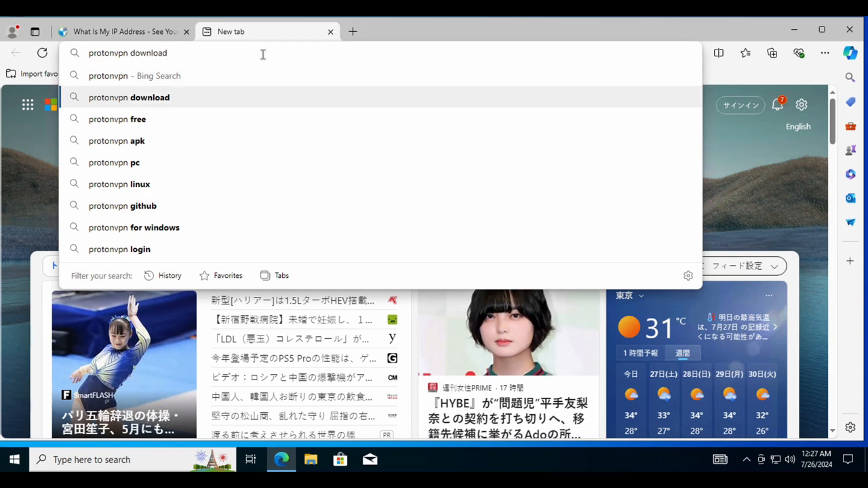
{"action": "key", "text": "Return"}
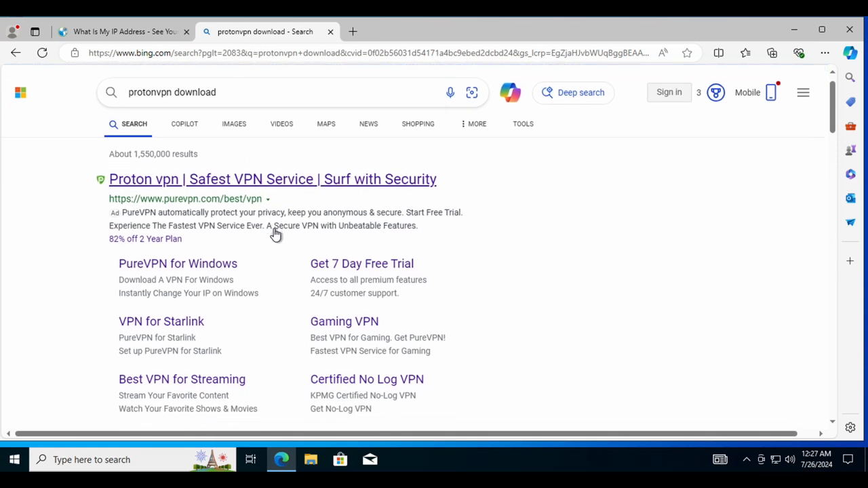
{"action": "scroll", "coordinate": [274, 234], "scroll_direction": "down", "scroll_amount": 5}
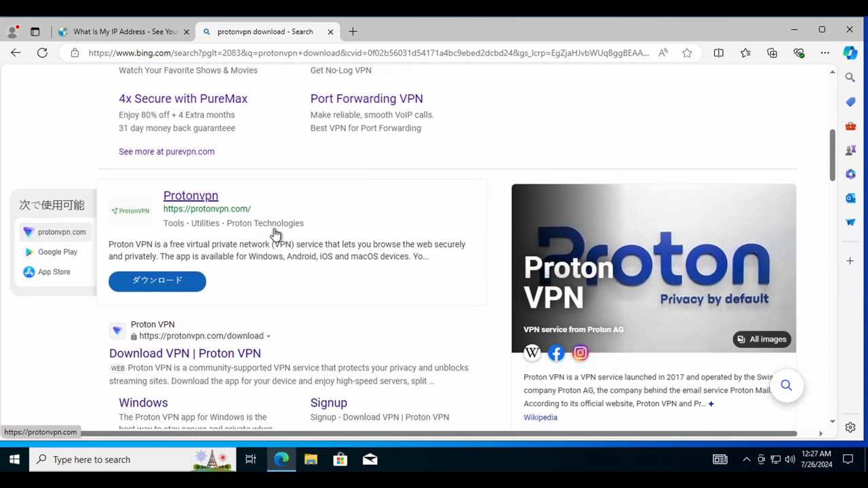
{"action": "scroll", "coordinate": [274, 234], "scroll_direction": "up", "scroll_amount": 4}
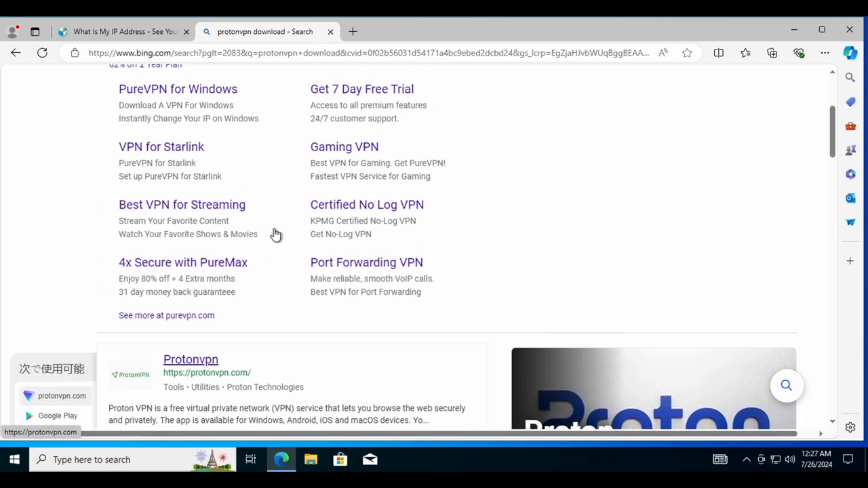
{"action": "scroll", "coordinate": [275, 234], "scroll_direction": "up", "scroll_amount": 2}
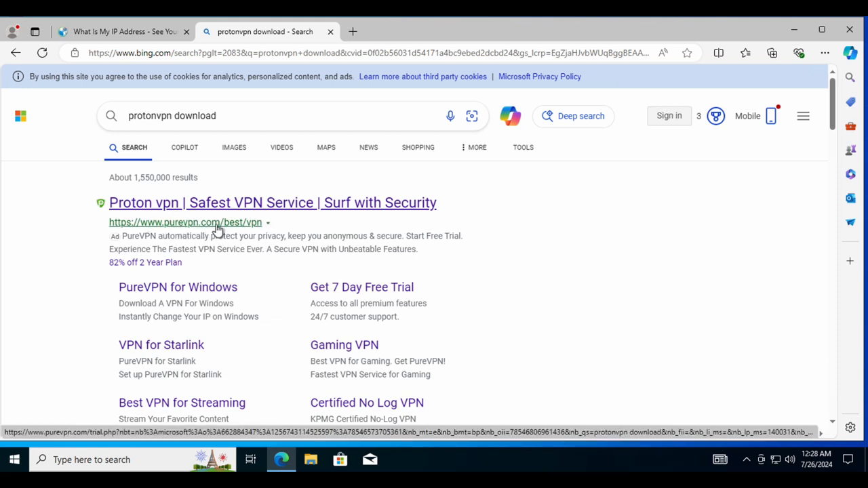
{"action": "scroll", "coordinate": [217, 231], "scroll_direction": "down", "scroll_amount": 1}
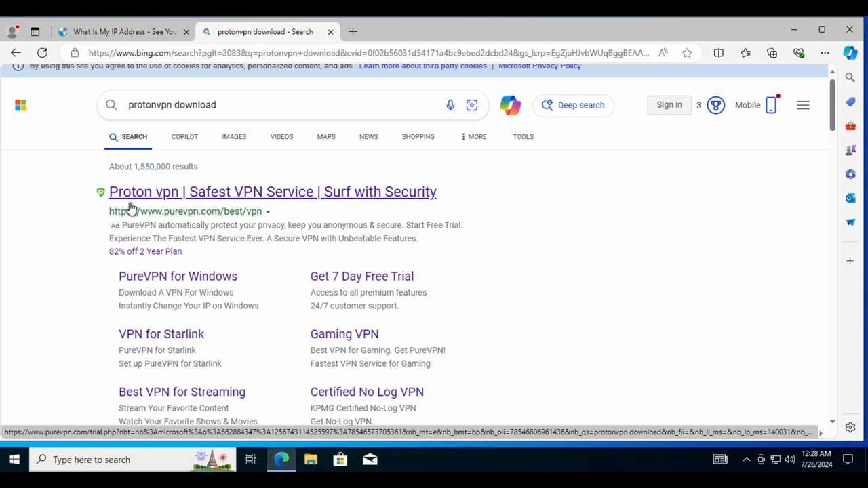
{"action": "scroll", "coordinate": [174, 208], "scroll_direction": "down", "scroll_amount": 5}
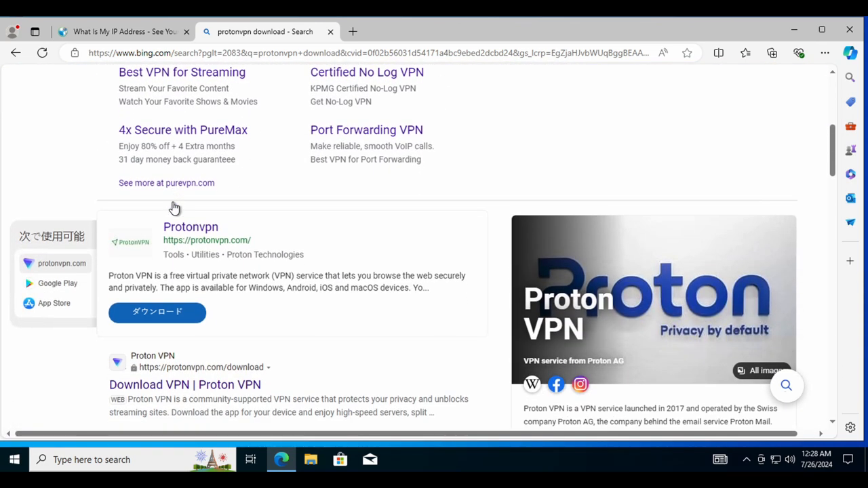
{"action": "scroll", "coordinate": [174, 208], "scroll_direction": "down", "scroll_amount": 1}
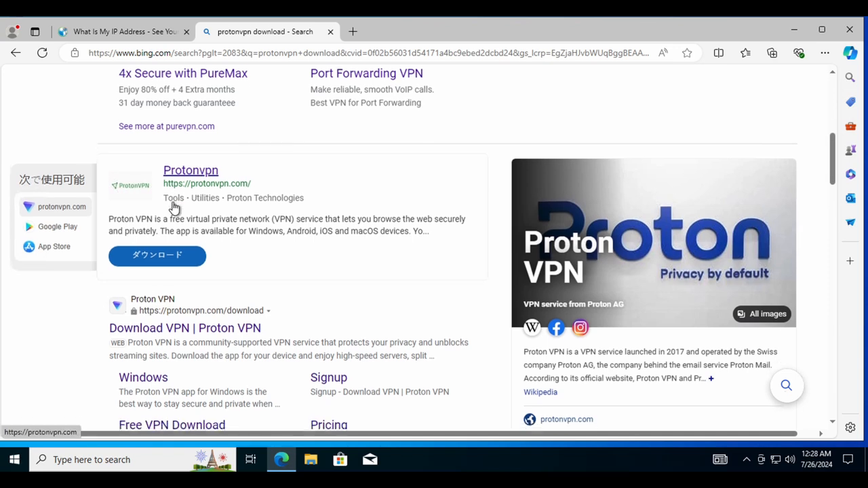
{"action": "scroll", "coordinate": [174, 205], "scroll_direction": "down", "scroll_amount": 2}
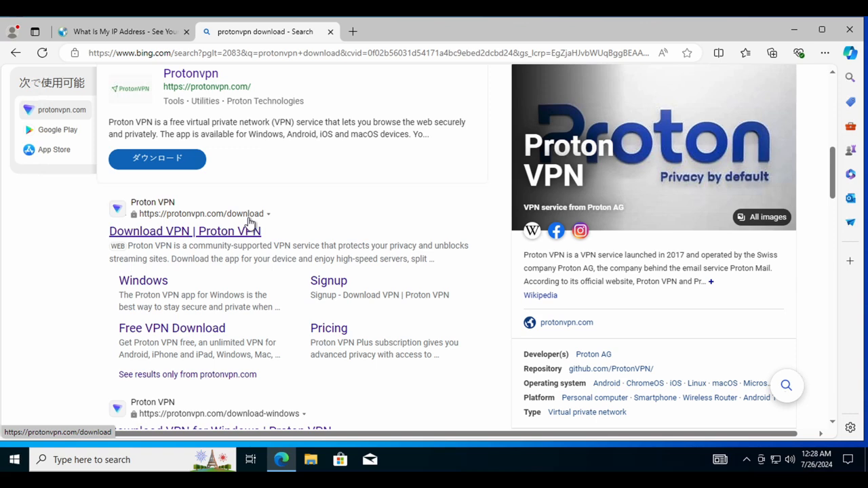
Open the Proton VPN download page and sign in with the account e-mail and password.
{"action": "left_click", "coordinate": [186, 231]}
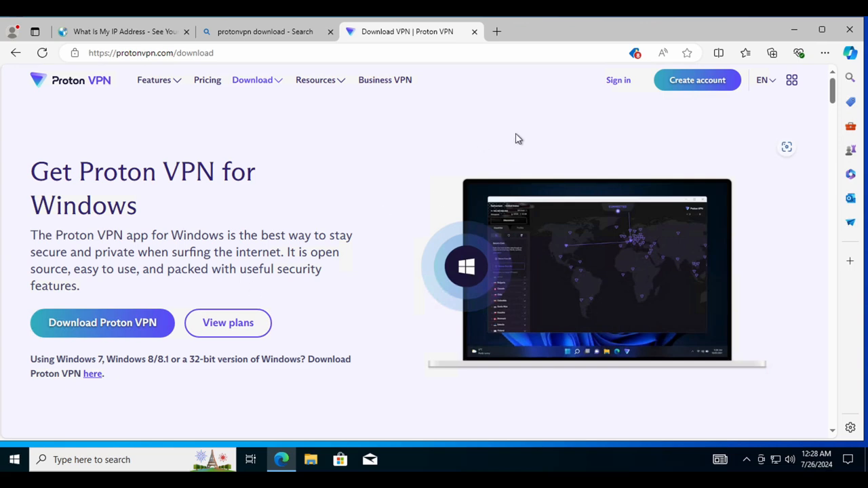
{"action": "left_click", "coordinate": [619, 81]}
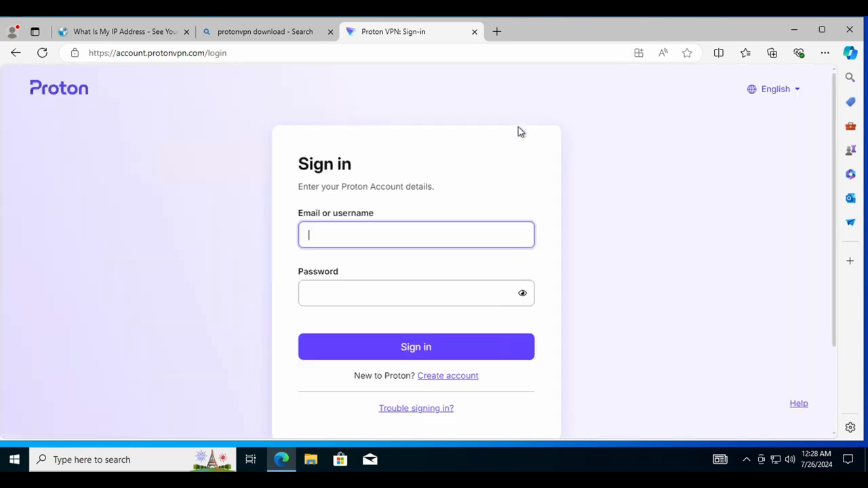
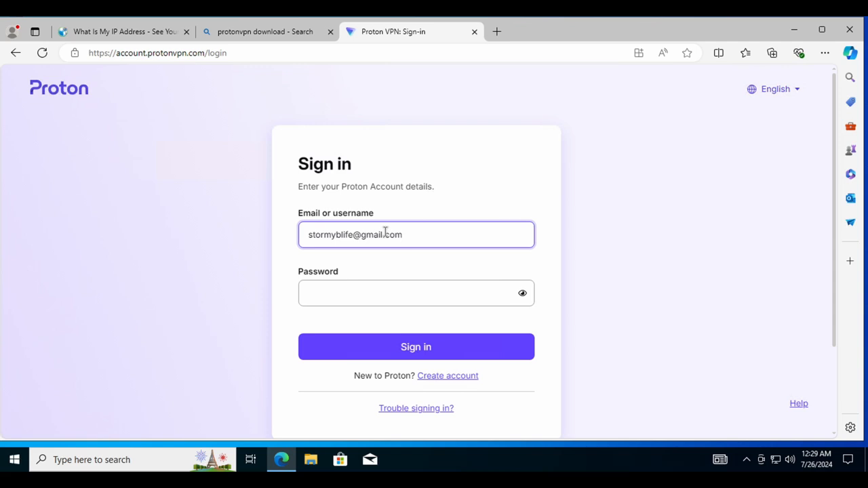
{"action": "key", "text": "Tab"}
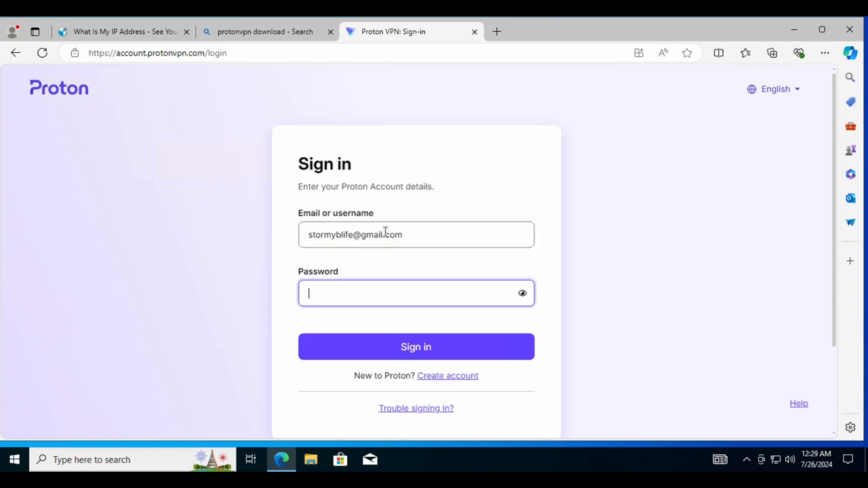
{"action": "type", "text": "•••••"}
{"action": "left_click", "coordinate": [384, 347]}
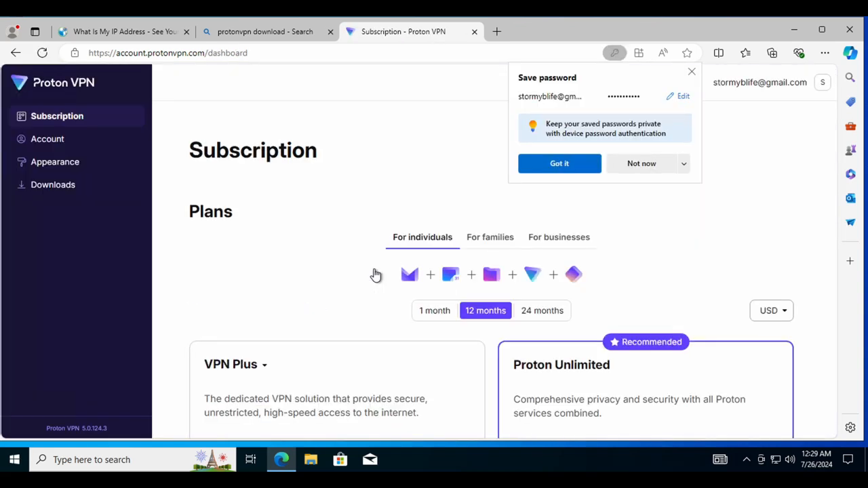
Dismiss the save-password offer and leave the remote session for the Mac desktop.
{"action": "left_click", "coordinate": [692, 73]}
{"action": "scroll", "coordinate": [631, 193], "scroll_direction": "down", "scroll_amount": 2}
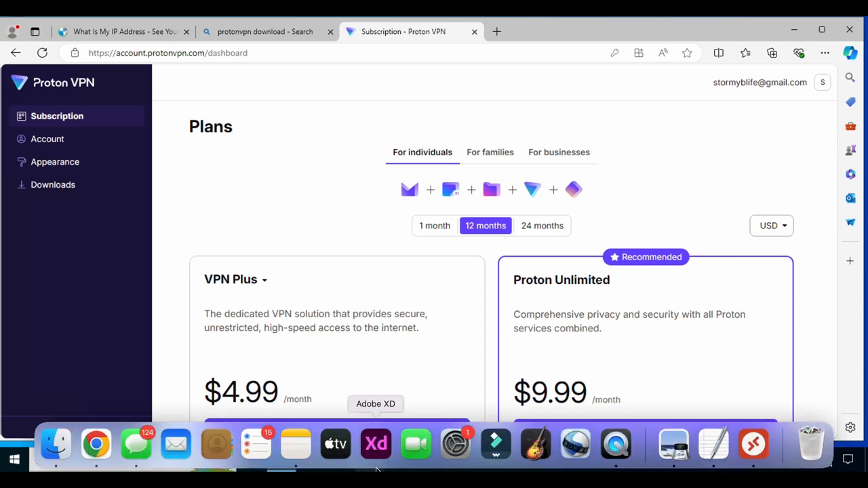
{"action": "left_click", "coordinate": [713, 450]}
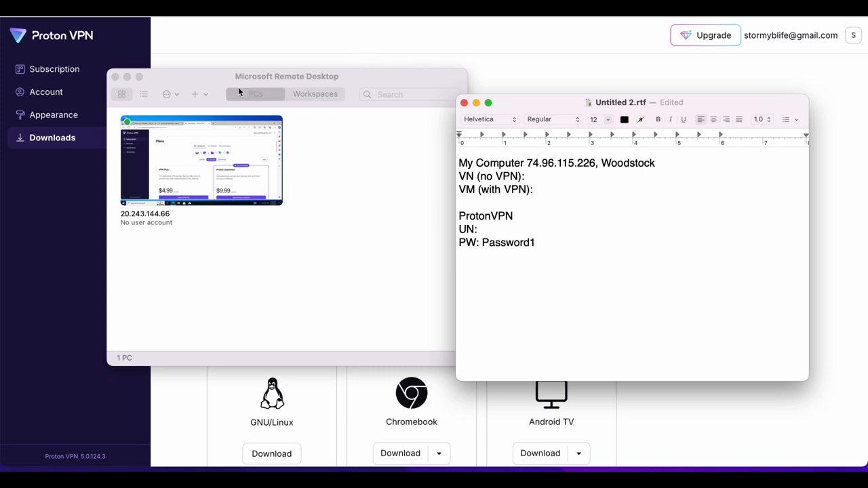
{"action": "left_click", "coordinate": [115, 77]}
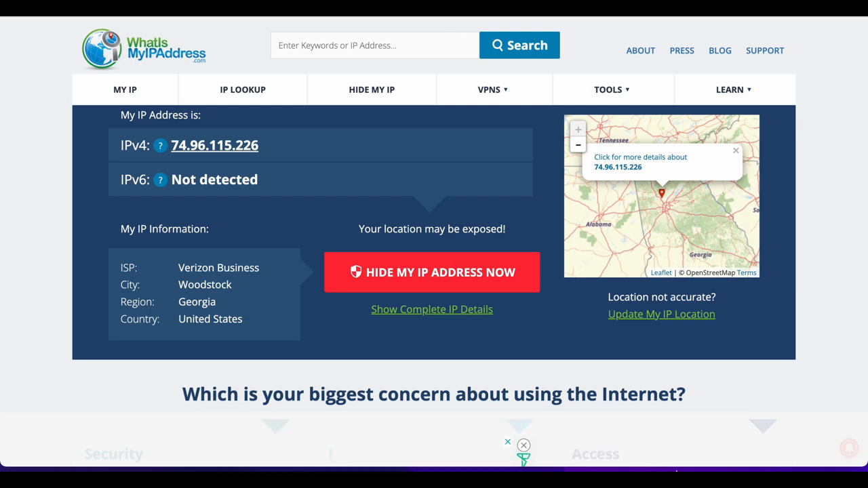
Back in the Windows session, select the IPv4 address 20.243.144.66 on the IP page.
{"action": "mouse_move", "coordinate": [673, 451]}
{"action": "left_click", "coordinate": [755, 447]}
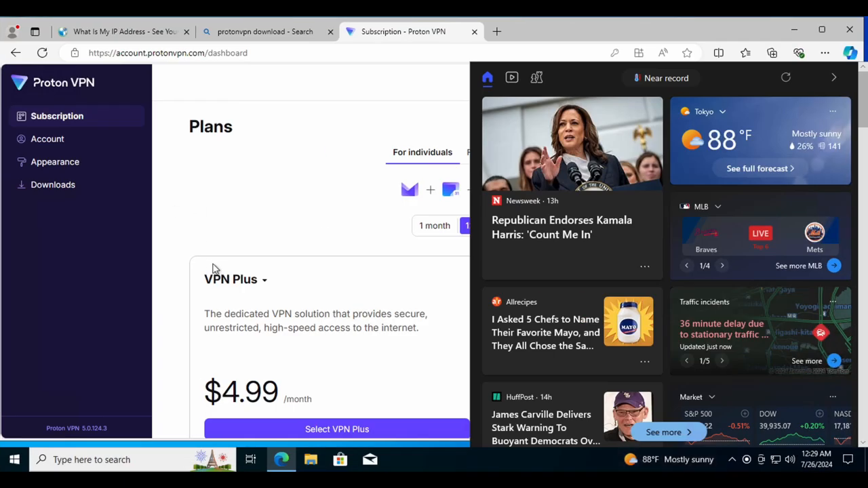
{"action": "left_click", "coordinate": [119, 32]}
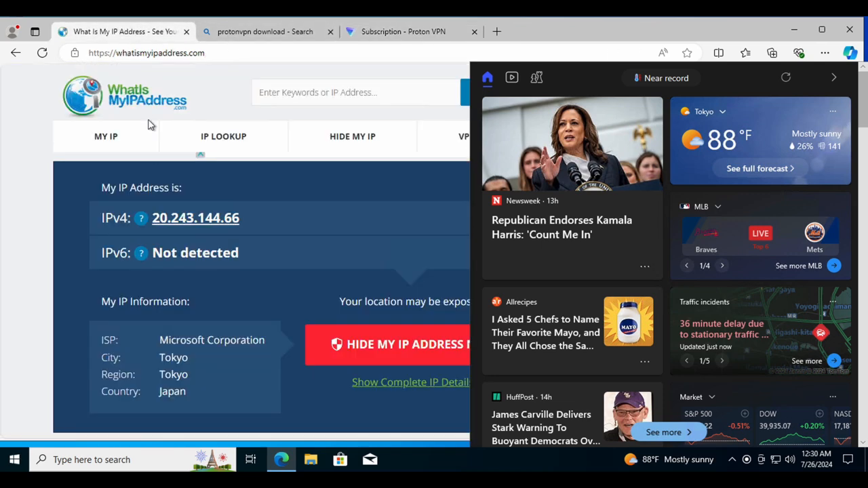
{"action": "left_click_drag", "start_coordinate": [246, 219], "coordinate": [193, 221]}
{"action": "left_click_drag", "start_coordinate": [250, 221], "coordinate": [154, 219]}
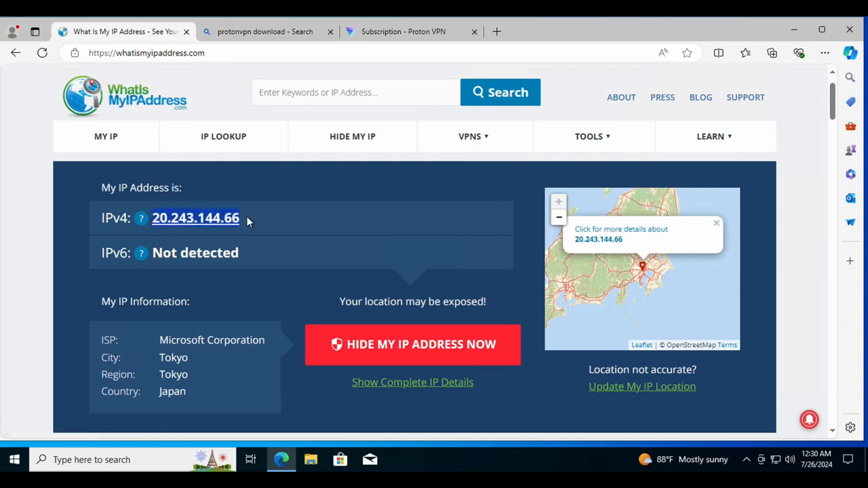
Bring up the TextEdit IP notes and place the cursor on the 'VM (with VPN)' line.
{"action": "mouse_move", "coordinate": [713, 444]}
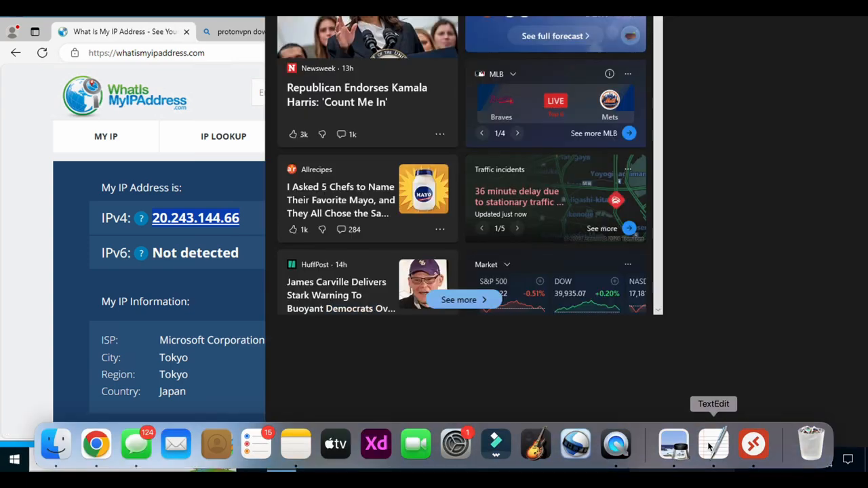
{"action": "left_click", "coordinate": [713, 444]}
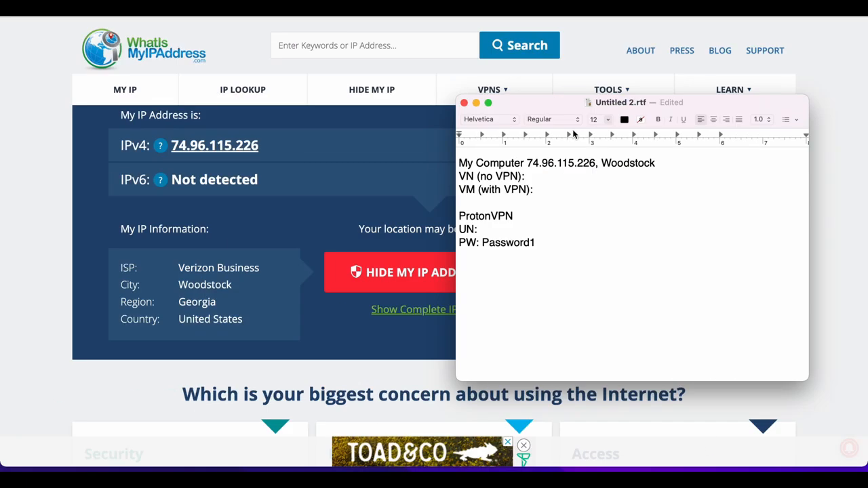
{"action": "left_click", "coordinate": [540, 188]}
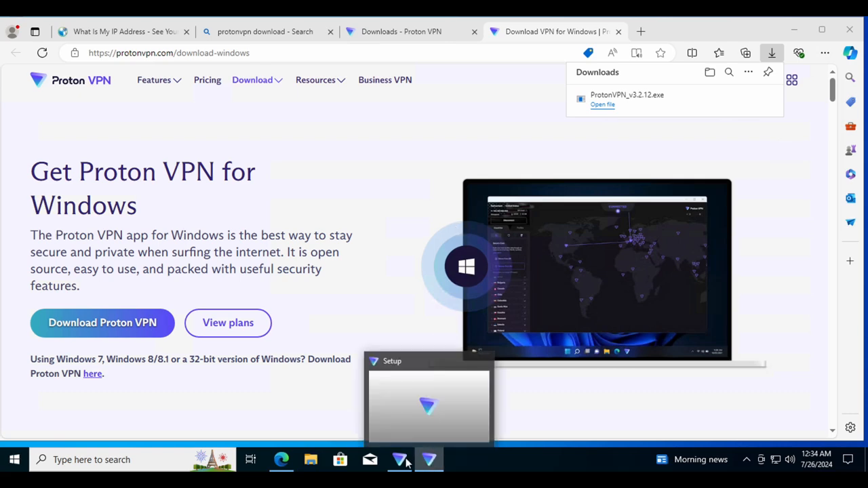
Close the duplicate Proton VPN installer and confirm quitting it.
{"action": "mouse_move", "coordinate": [410, 449]}
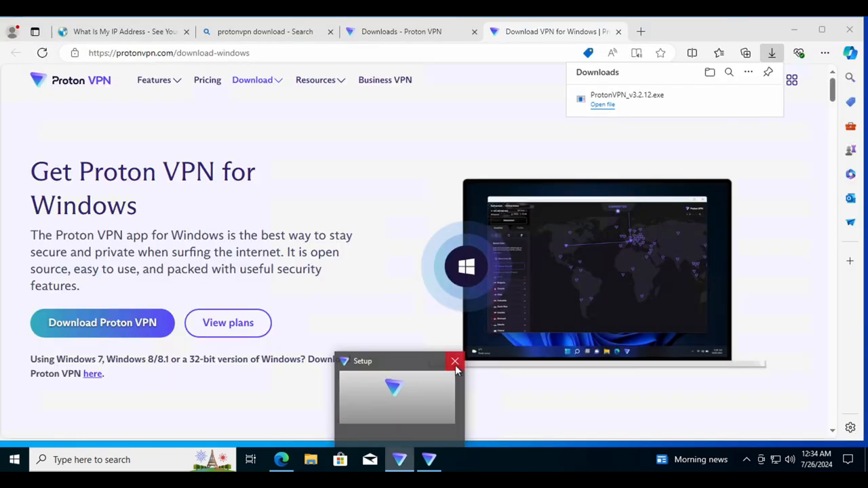
{"action": "left_click", "coordinate": [455, 361]}
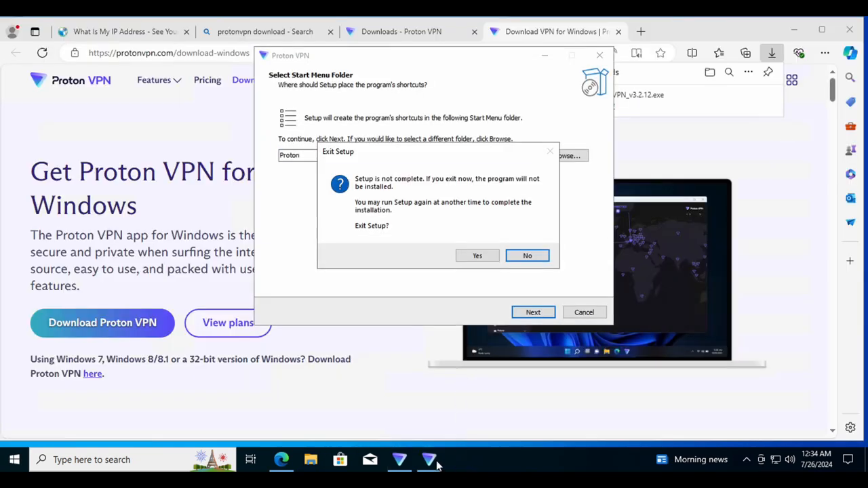
{"action": "left_click", "coordinate": [476, 258]}
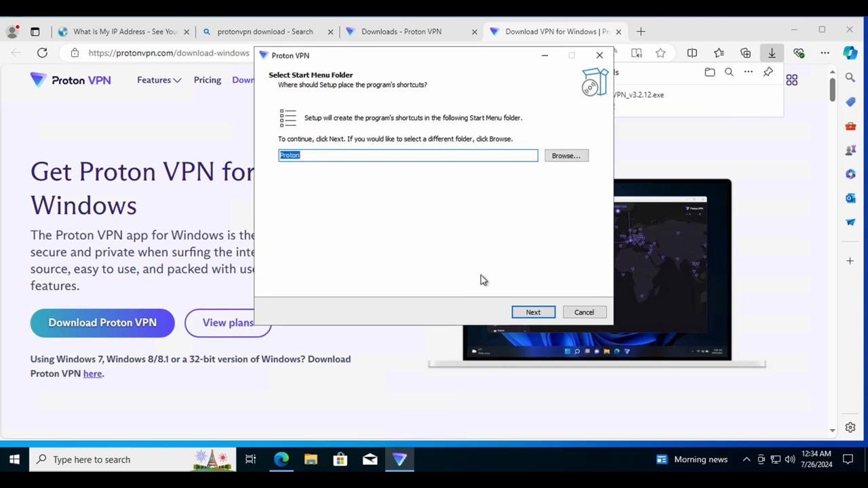
Install Proton VPN with the default Proton start menu folder and both additional tasks.
{"action": "left_click", "coordinate": [540, 314]}
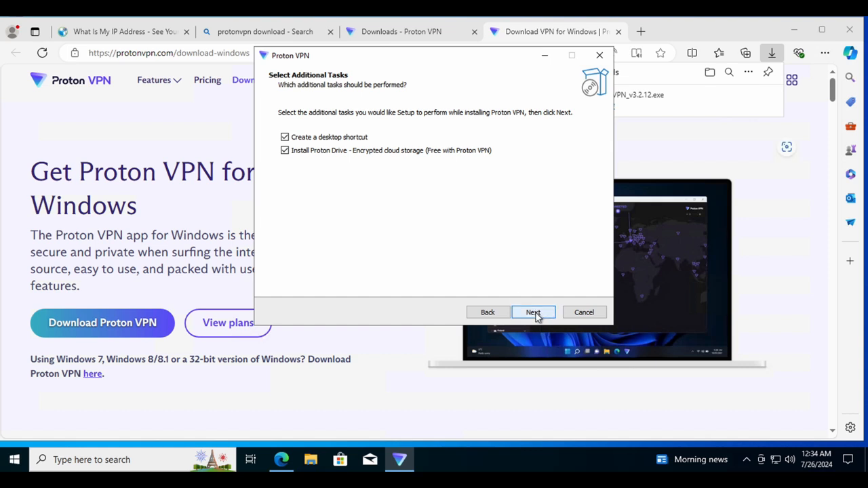
{"action": "left_click", "coordinate": [532, 314]}
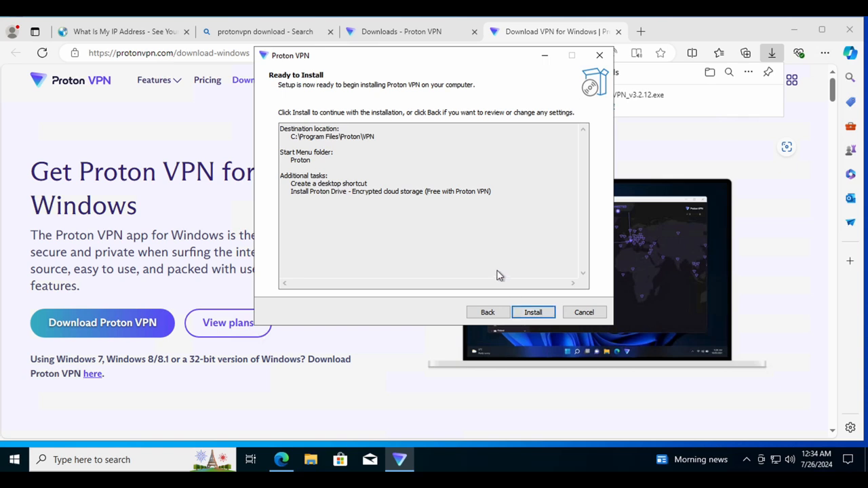
{"action": "left_click", "coordinate": [488, 313]}
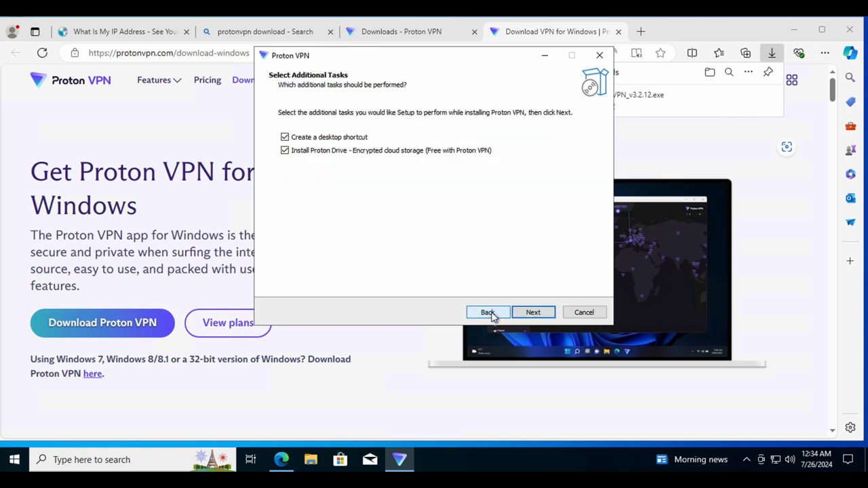
{"action": "left_click", "coordinate": [488, 312]}
{"action": "left_click", "coordinate": [534, 313]}
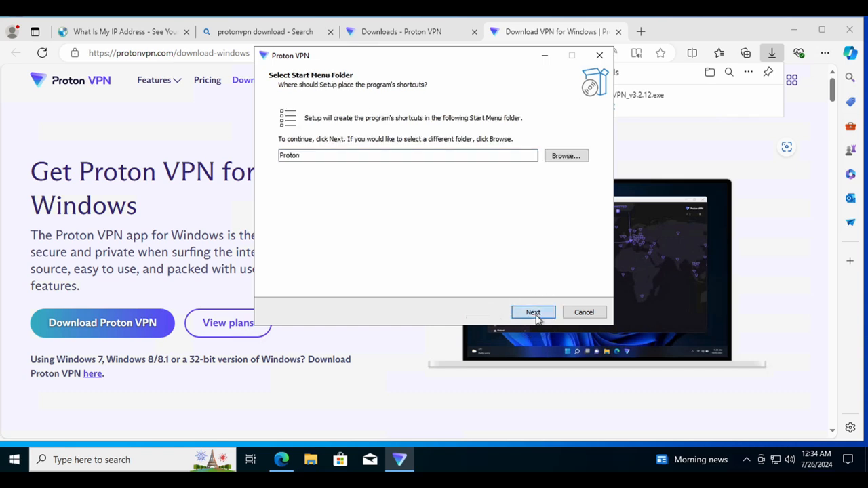
{"action": "left_click", "coordinate": [536, 314]}
{"action": "left_click", "coordinate": [535, 316]}
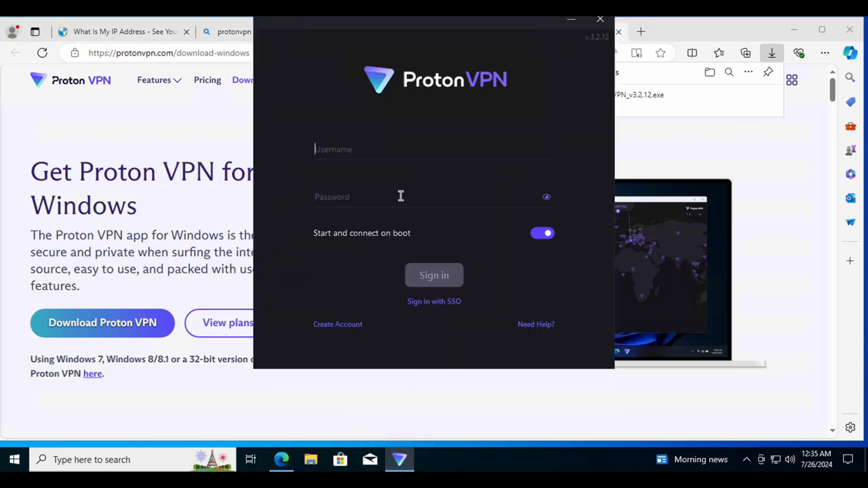
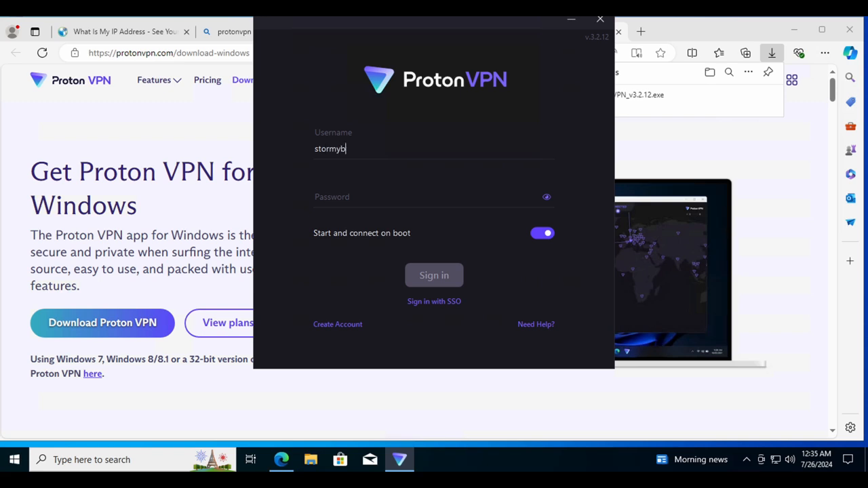
Sign in to the Proton VPN app with the account e-mail and password.
{"action": "key", "text": "Tab"}
{"action": "type", "text": "•••••••••••"}
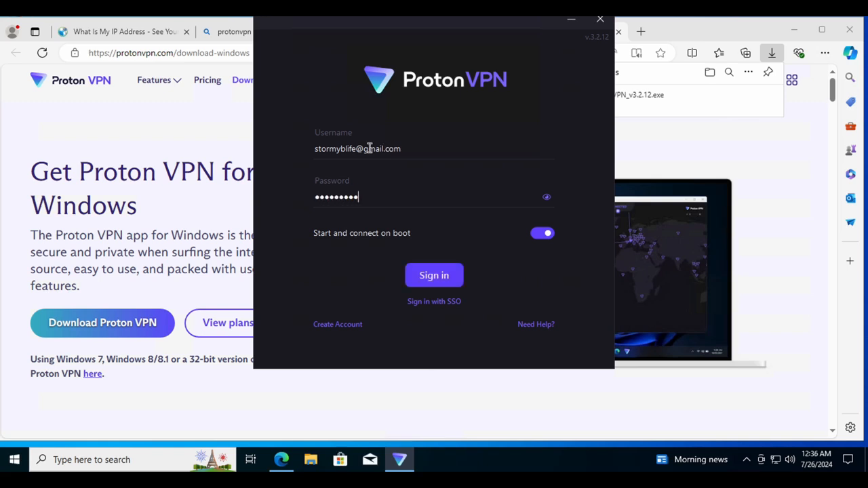
{"action": "left_click", "coordinate": [436, 278]}
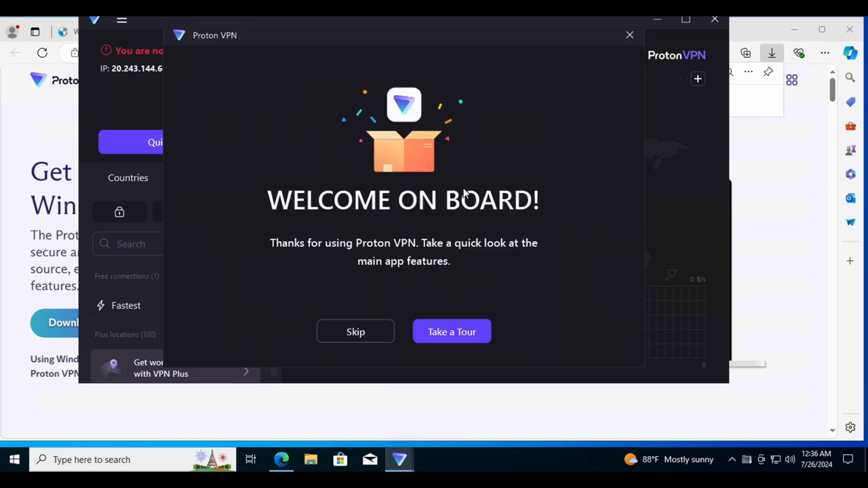
Skip the Proton VPN welcome tour, nudge the window down-right, and screenshot it.
{"action": "left_click", "coordinate": [375, 333]}
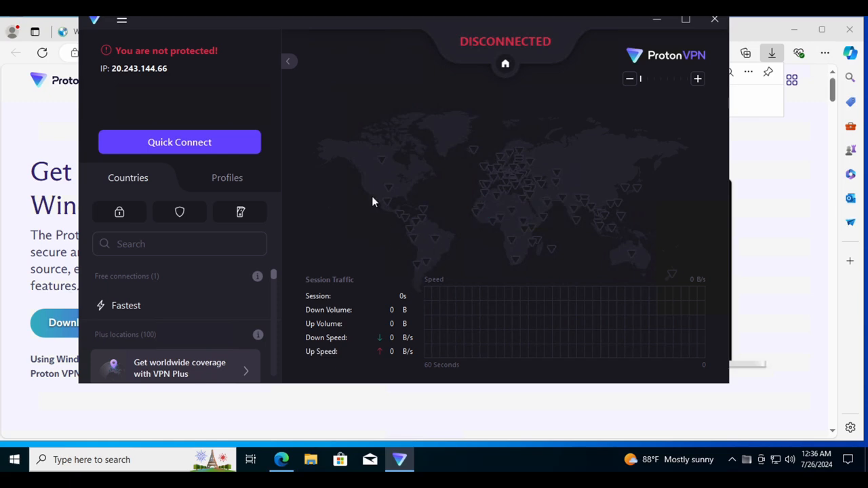
{"action": "left_click_drag", "start_coordinate": [427, 18], "coordinate": [443, 32]}
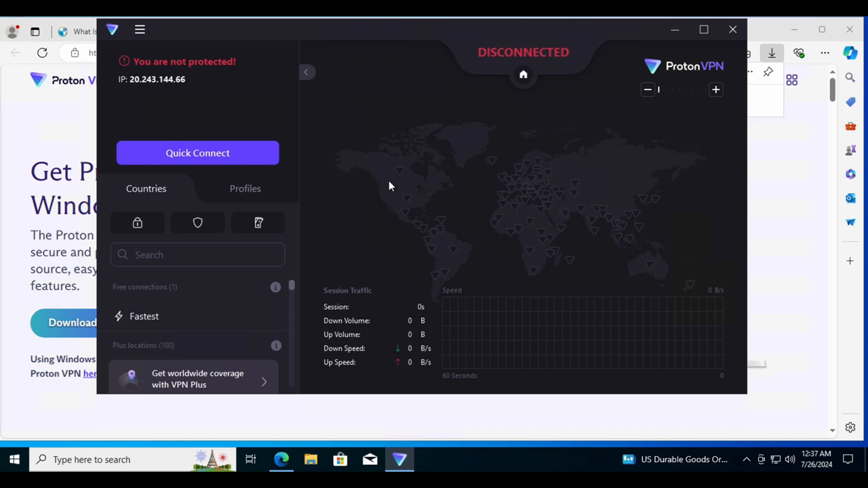
{"action": "key", "text": "super+shift+3"}
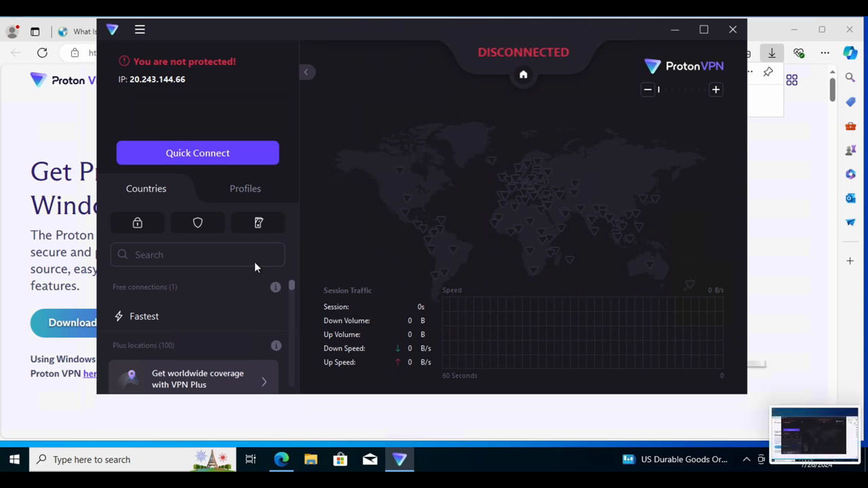
Scroll the Countries list and stretch the Proton VPN window taller.
{"action": "scroll", "coordinate": [227, 309], "scroll_direction": "down", "scroll_amount": 1}
{"action": "scroll", "coordinate": [227, 308], "scroll_direction": "down", "scroll_amount": 3}
{"action": "scroll", "coordinate": [227, 308], "scroll_direction": "up", "scroll_amount": 4}
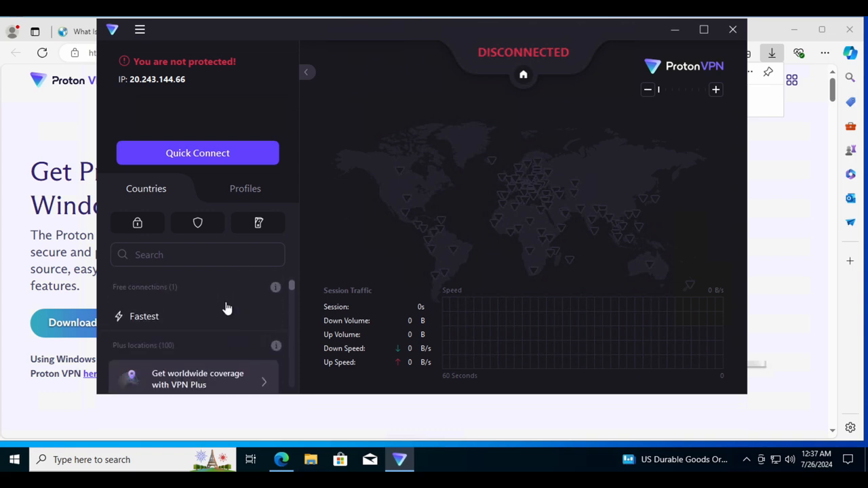
{"action": "scroll", "coordinate": [227, 308], "scroll_direction": "down", "scroll_amount": 5}
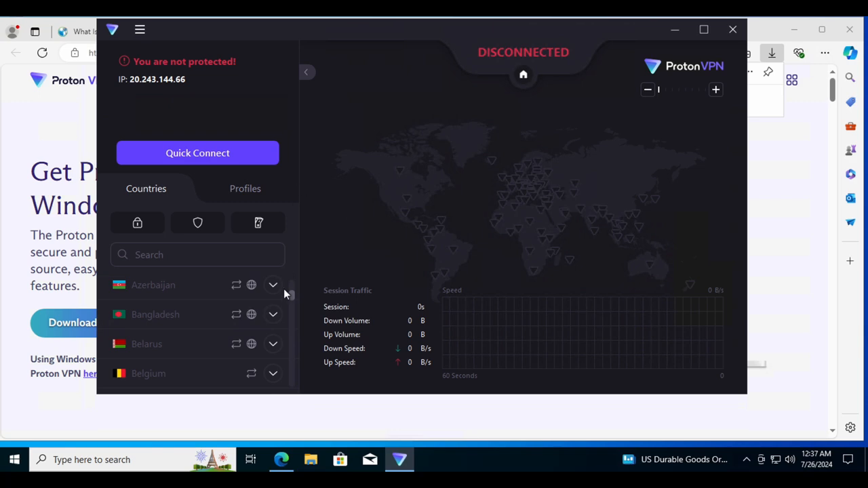
{"action": "mouse_move", "coordinate": [292, 290]}
{"action": "left_mouse_down"}
{"action": "mouse_move", "coordinate": [291, 282]}
{"action": "mouse_move", "coordinate": [290, 291]}
{"action": "left_mouse_up"}
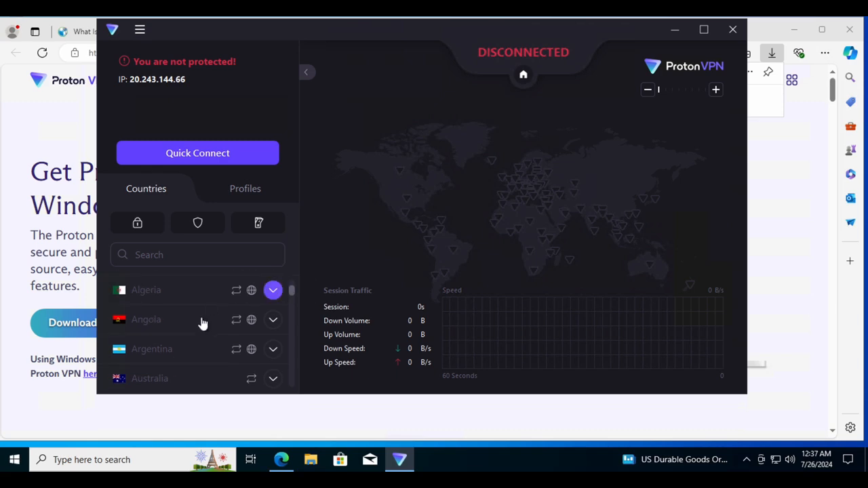
{"action": "scroll", "coordinate": [201, 323], "scroll_direction": "down", "scroll_amount": 3}
{"action": "scroll", "coordinate": [202, 323], "scroll_direction": "up", "scroll_amount": 10}
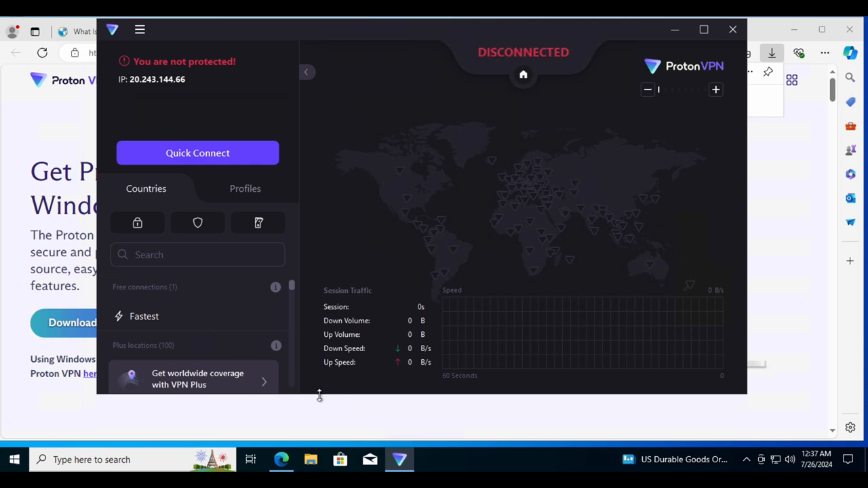
{"action": "left_click_drag", "start_coordinate": [320, 394], "coordinate": [296, 483]}
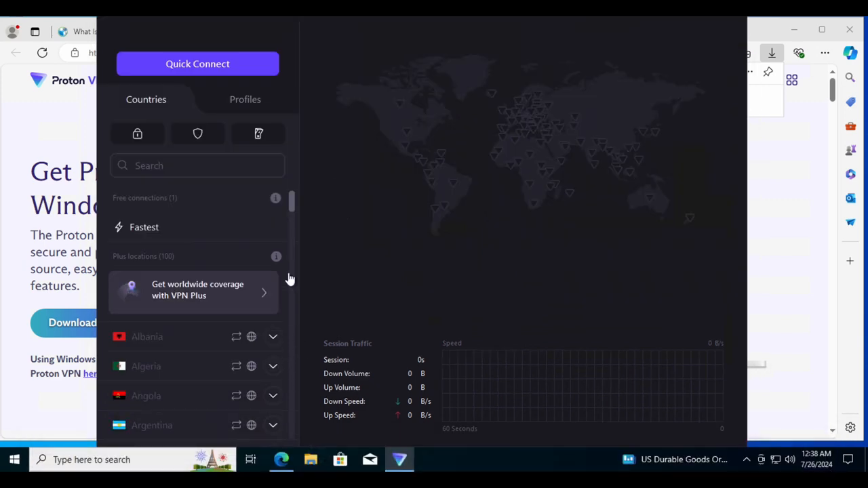
{"action": "left_click", "coordinate": [292, 205]}
{"action": "left_click_drag", "start_coordinate": [292, 205], "coordinate": [292, 217]}
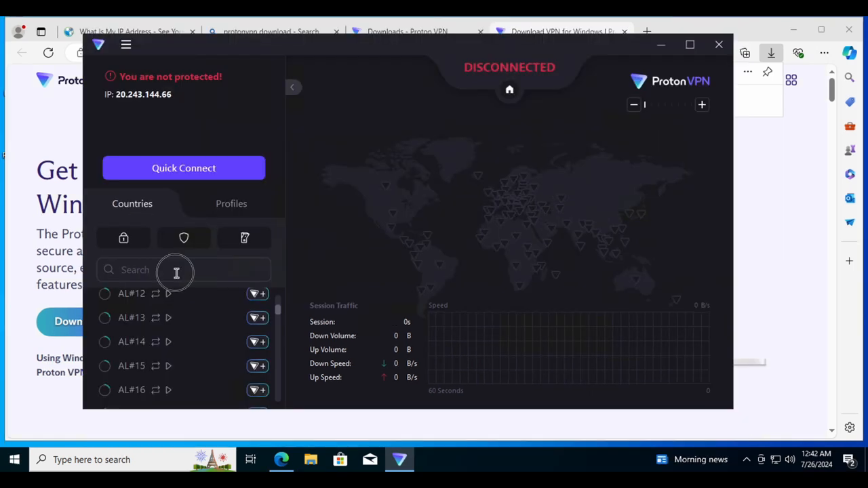
{"action": "left_click", "coordinate": [176, 271]}
After a brief 'uni' country search, quick-connect and change server to US-FREE#316015.
{"action": "type", "text": "uni"}
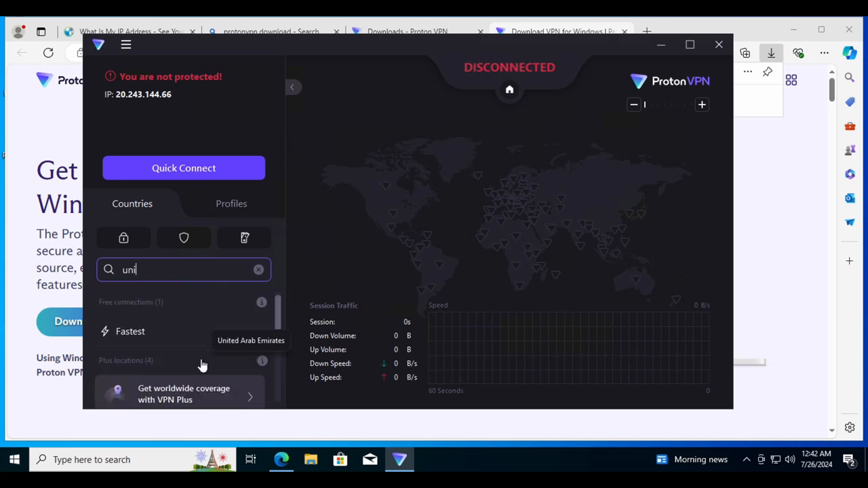
{"action": "scroll", "coordinate": [201, 365], "scroll_direction": "down", "scroll_amount": 3}
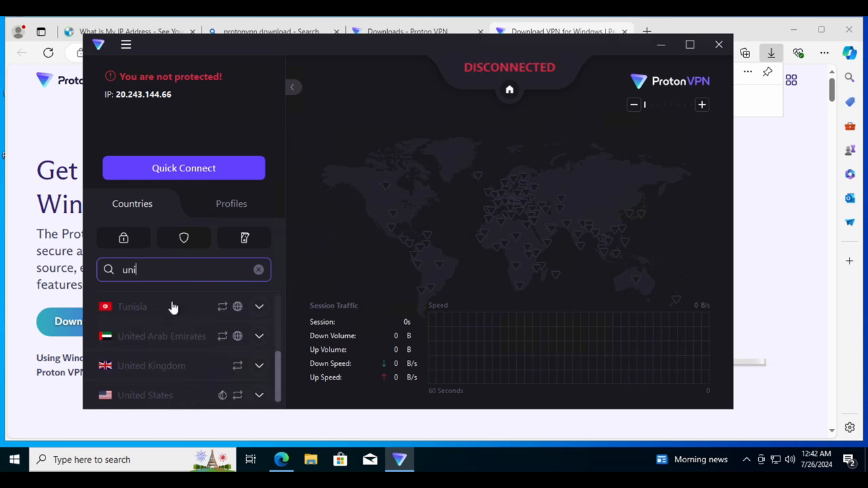
{"action": "key", "text": "BackSpace"}
{"action": "key", "text": "BackSpace"}
{"action": "key", "text": "BackSpace"}
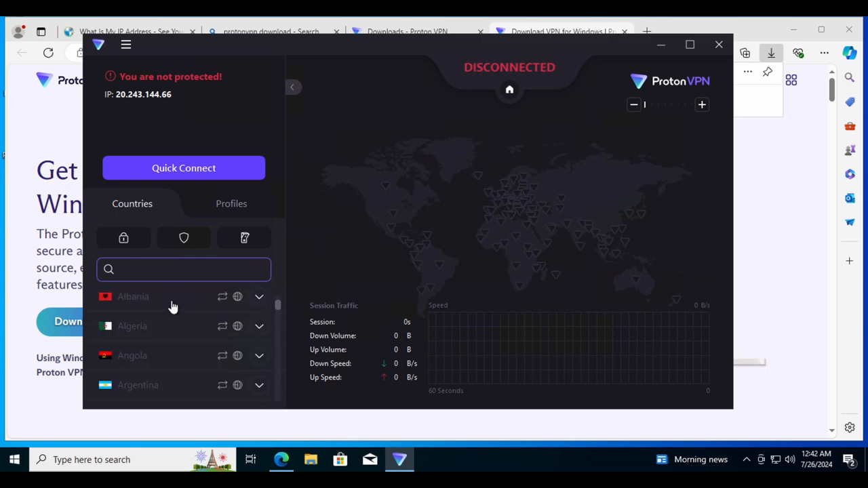
{"action": "left_click", "coordinate": [167, 170]}
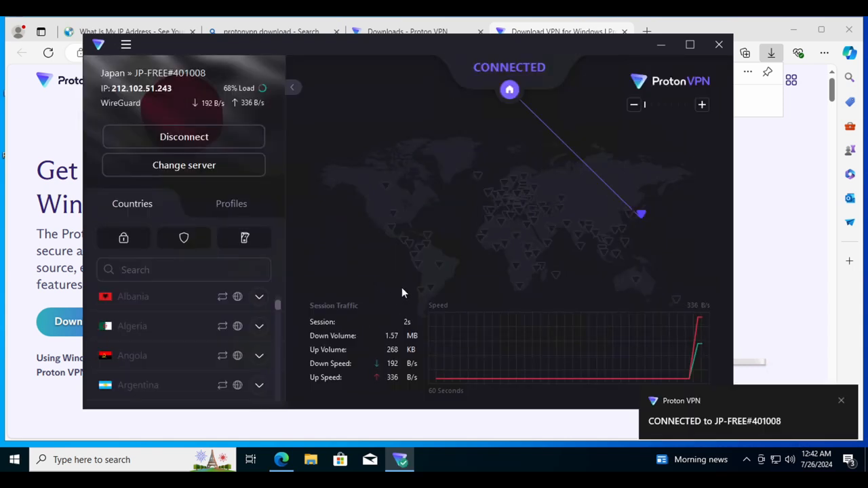
{"action": "left_click", "coordinate": [196, 169]}
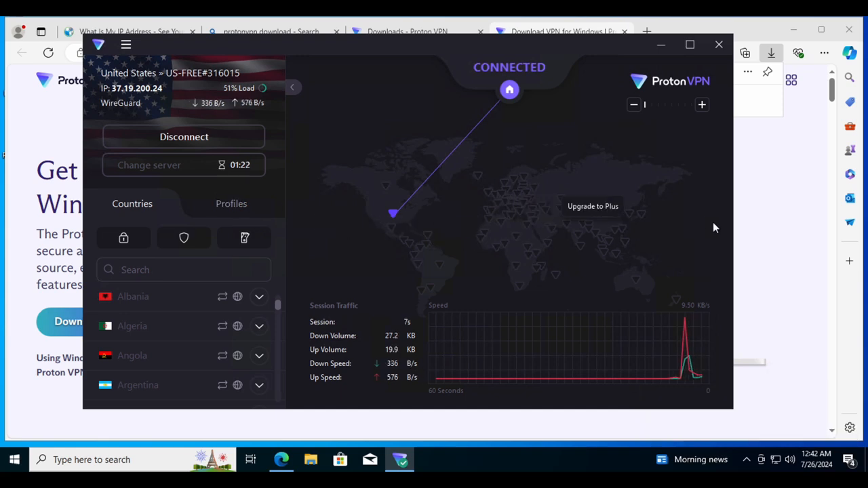
Leave Proton VPN connected to US-FREE#316015 and bring the Edge window back in front.
{"action": "scroll", "coordinate": [780, 235], "scroll_direction": "down", "scroll_amount": 1}
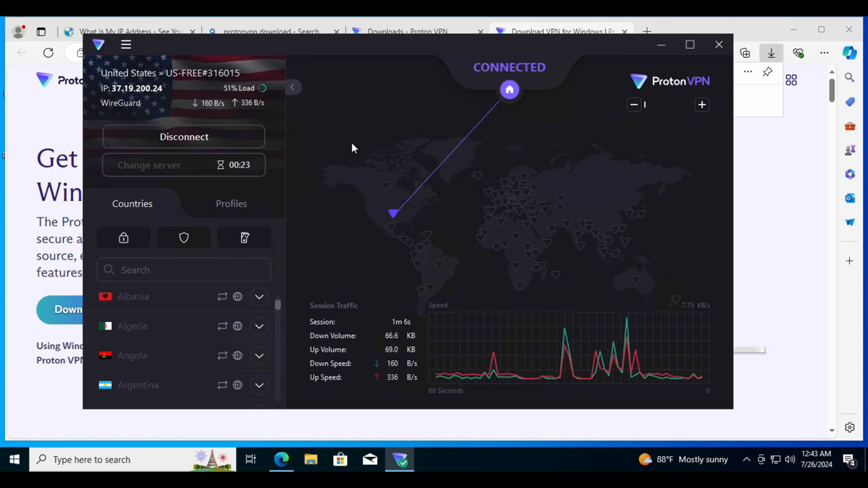
{"action": "left_click", "coordinate": [770, 253]}
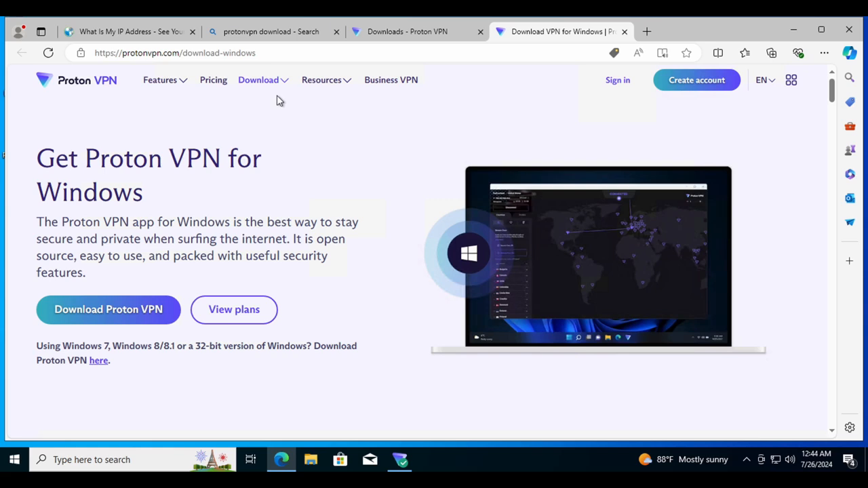
{"action": "left_click", "coordinate": [148, 34]}
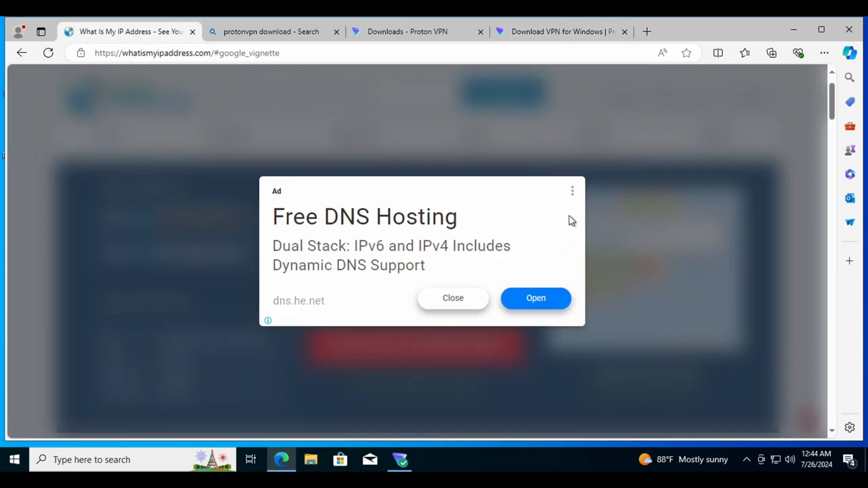
{"action": "left_click", "coordinate": [468, 301]}
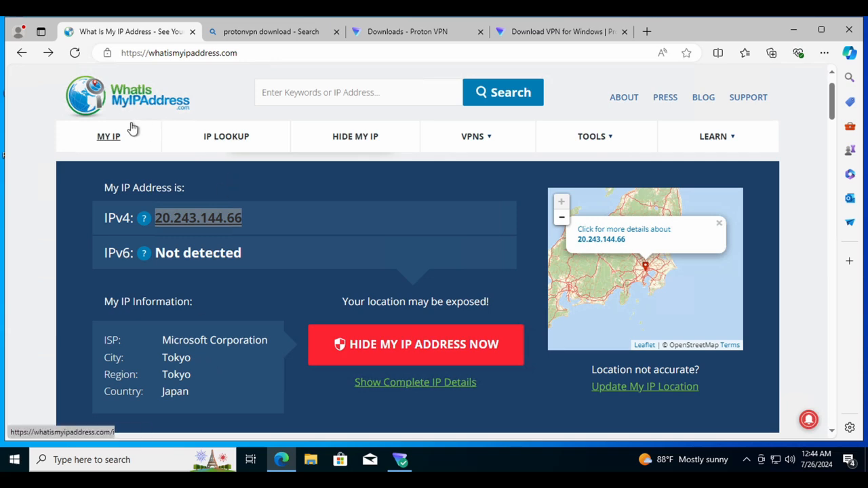
{"action": "left_click", "coordinate": [75, 53]}
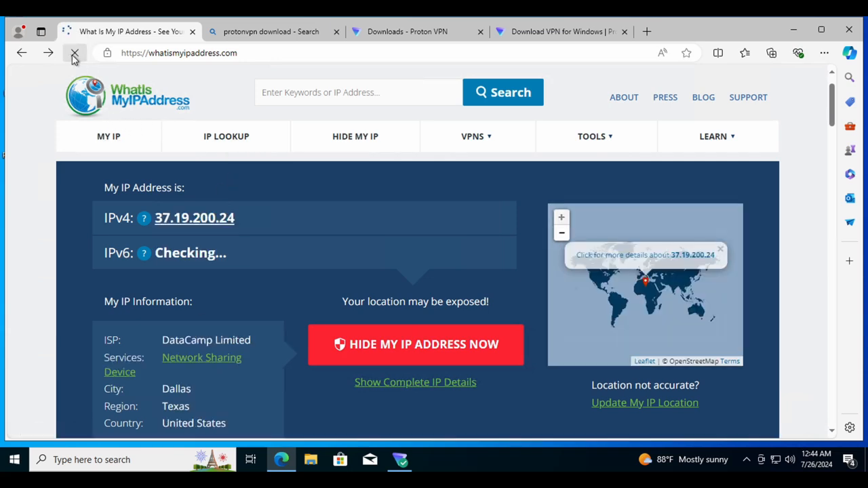
{"action": "scroll", "coordinate": [284, 277], "scroll_direction": "down", "scroll_amount": 1}
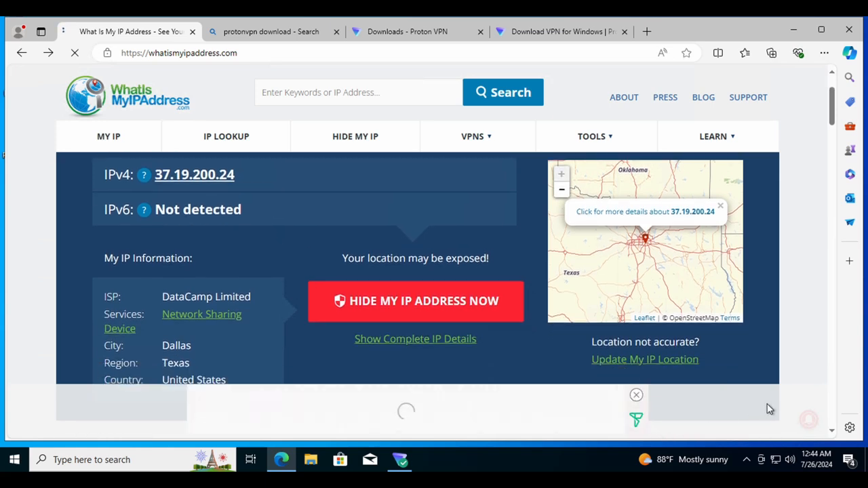
Clear the ad banner and copy the IPv4 address 37.19.200.24.
{"action": "left_click", "coordinate": [636, 395]}
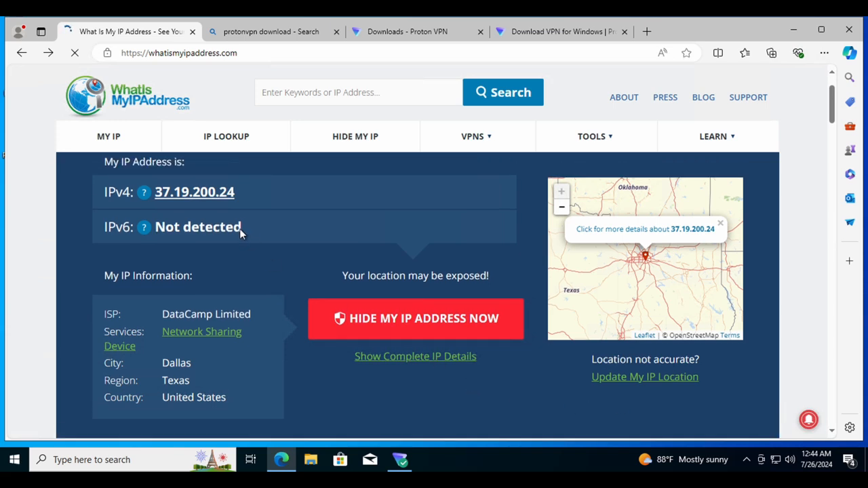
{"action": "left_click_drag", "start_coordinate": [242, 191], "coordinate": [142, 196]}
{"action": "key", "text": "super+c"}
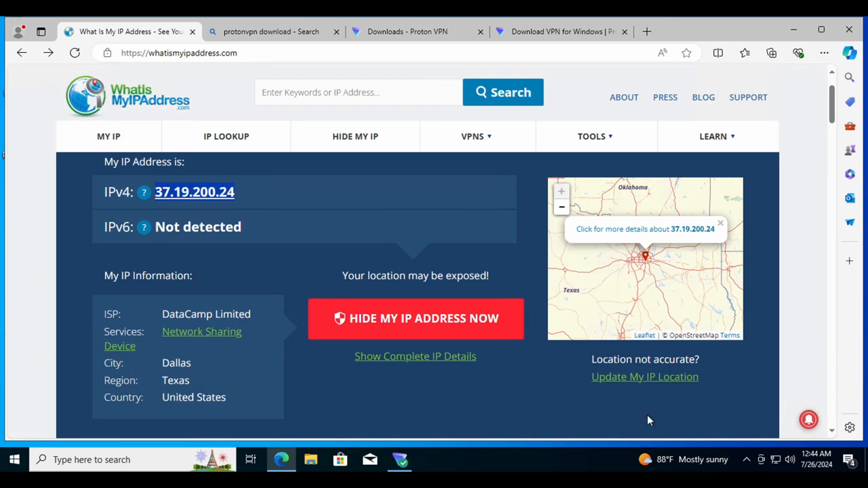
{"action": "scroll", "coordinate": [640, 398], "scroll_direction": "down", "scroll_amount": 3}
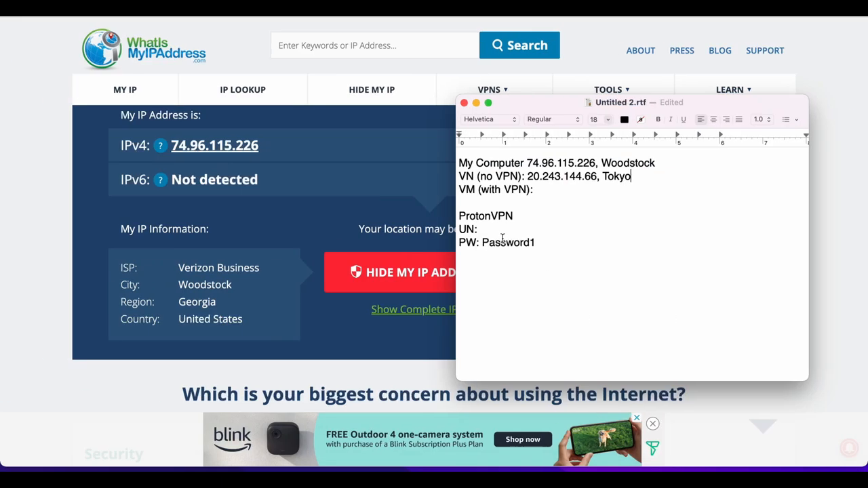
Paste 37.19.200.24 after 'VM (with VPN):' in the notes and add ', Dallas'.
{"action": "left_click", "coordinate": [540, 190]}
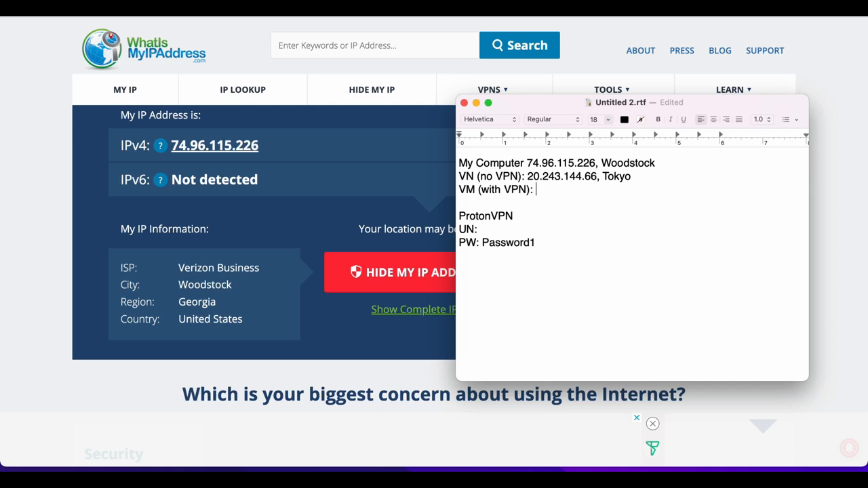
{"action": "key", "text": "super+v"}
{"action": "type", "text": ", "}
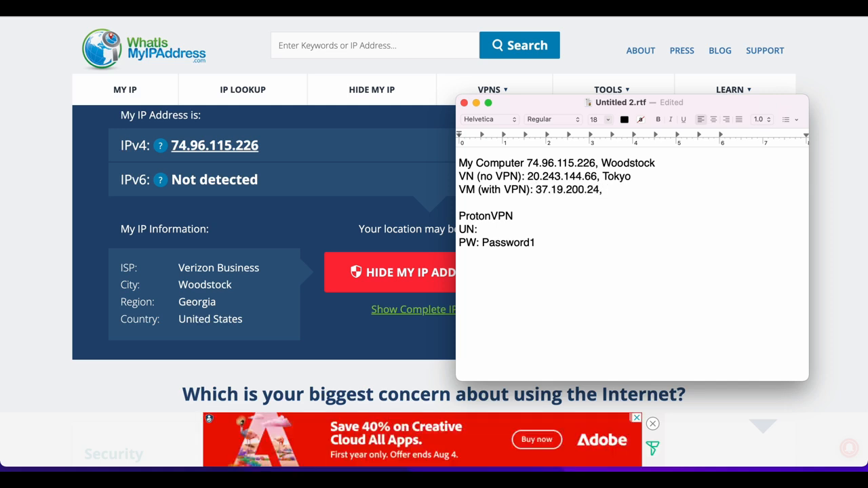
{"action": "type", "text": "Dallas"}
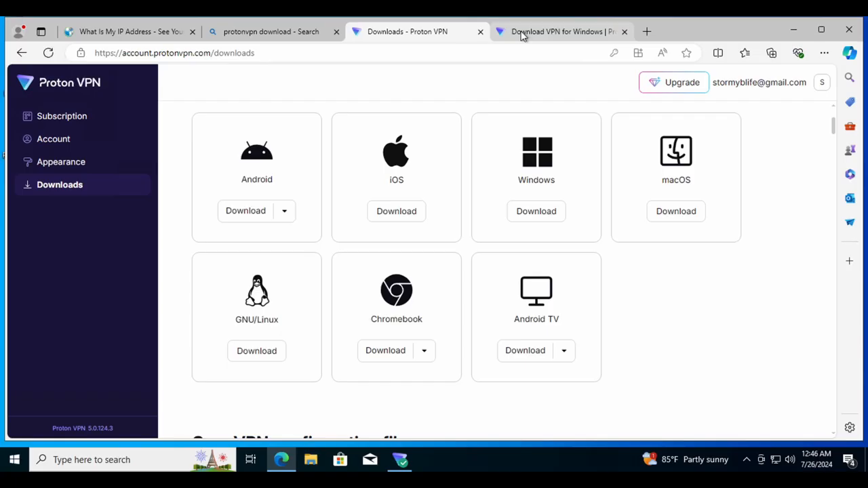
Bring up the Proton VPN window to confirm it is still connected, then return to Edge.
{"action": "left_click", "coordinate": [522, 33]}
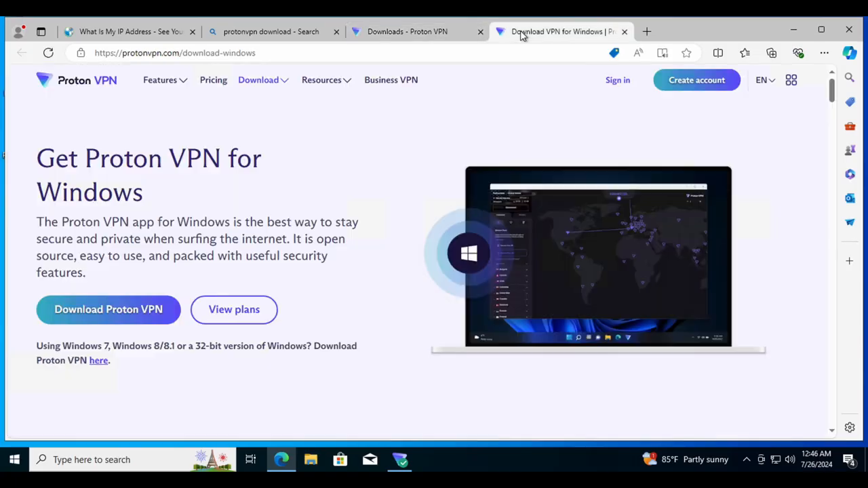
{"action": "left_click", "coordinate": [265, 32]}
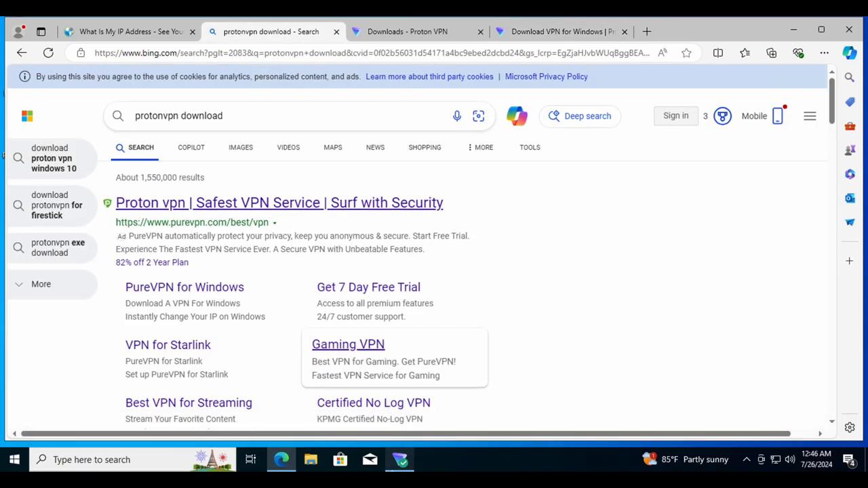
{"action": "left_click", "coordinate": [399, 459]}
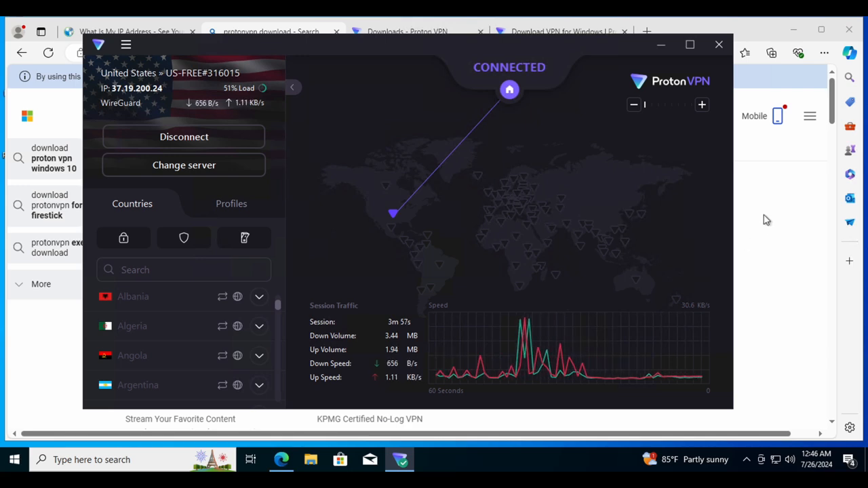
{"action": "left_click", "coordinate": [771, 266]}
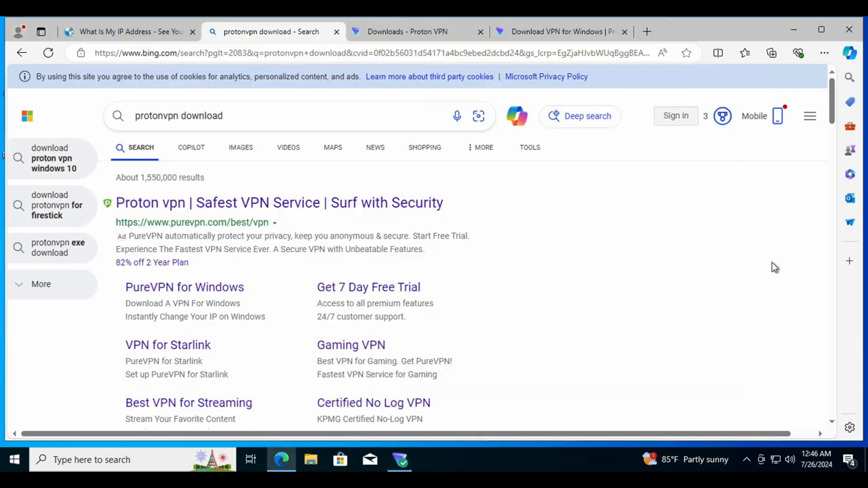
Close all four Edge tabs one by one, quitting the browser.
{"action": "left_click", "coordinate": [624, 32]}
{"action": "left_click", "coordinate": [480, 31]}
{"action": "left_click", "coordinate": [335, 32]}
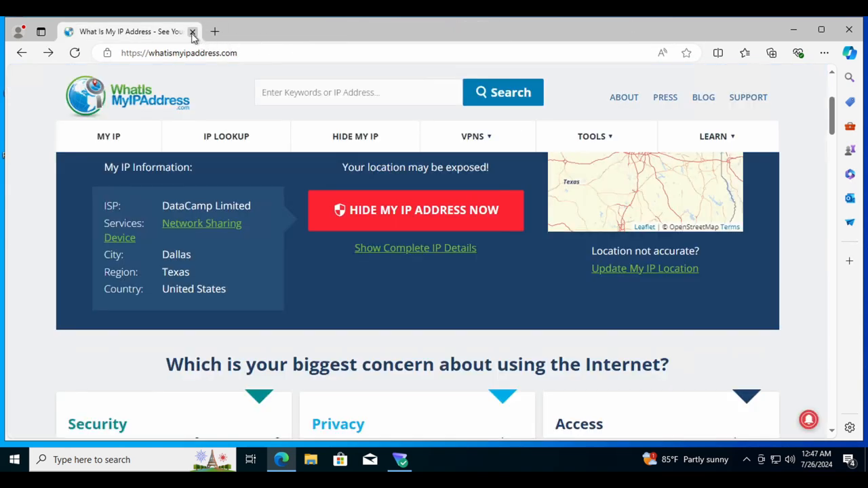
{"action": "left_click", "coordinate": [192, 32]}
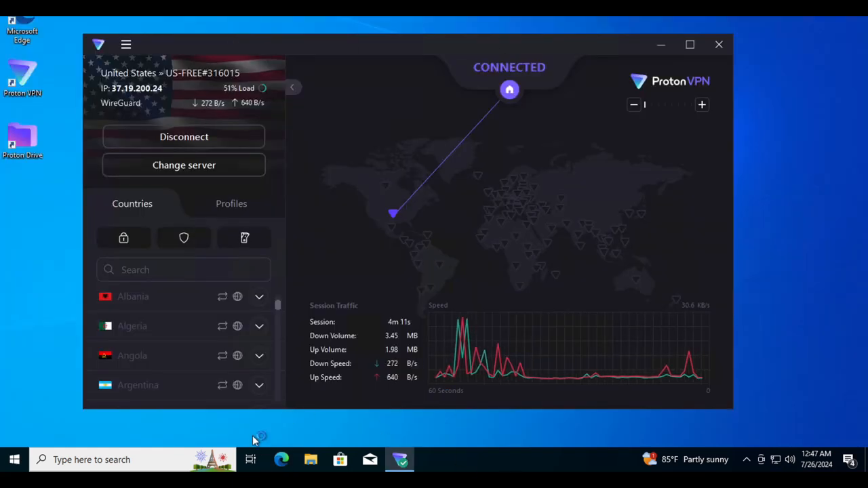
Reopen Edge, get past the update welcome to the Dallas weather feed, then bring up the TextEdit notes.
{"action": "left_click", "coordinate": [282, 459]}
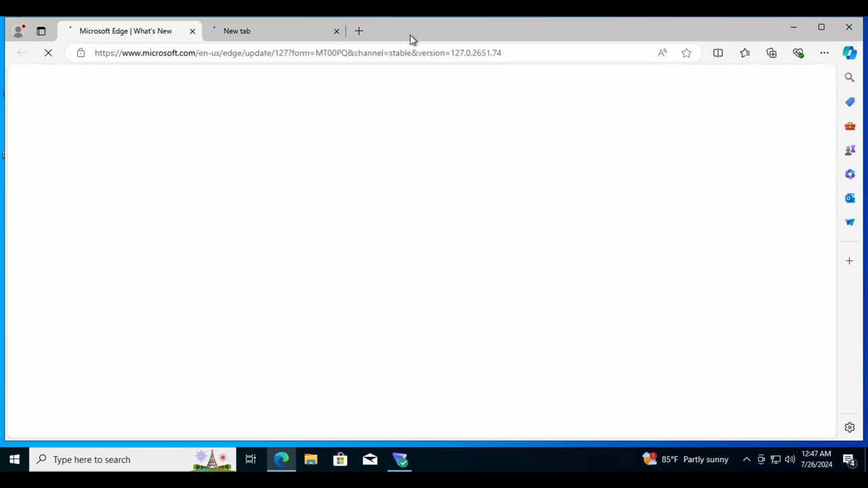
{"action": "left_click", "coordinate": [335, 33]}
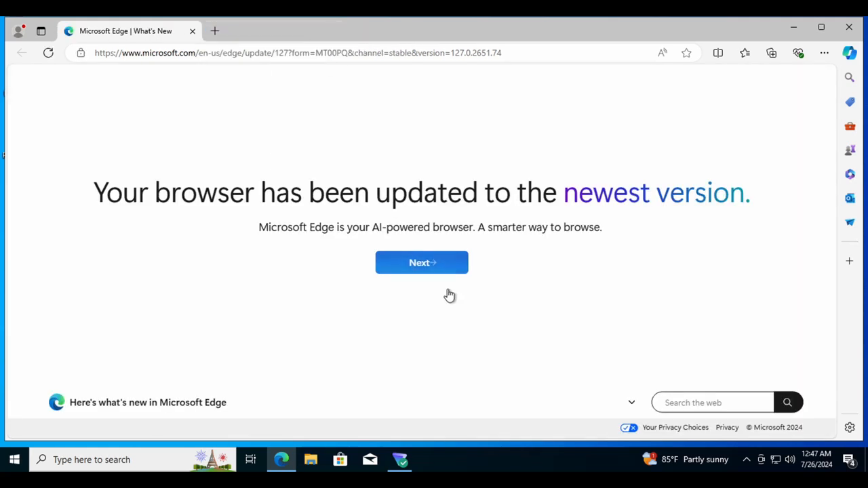
{"action": "left_click", "coordinate": [416, 264]}
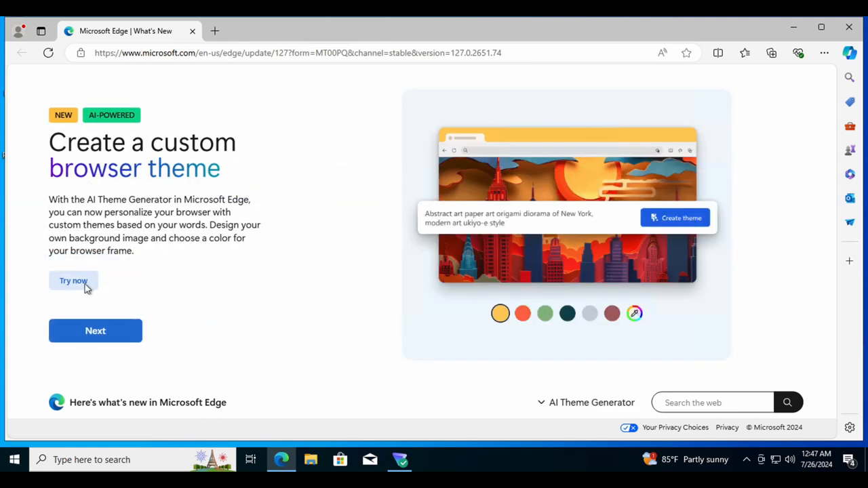
{"action": "left_click", "coordinate": [84, 285]}
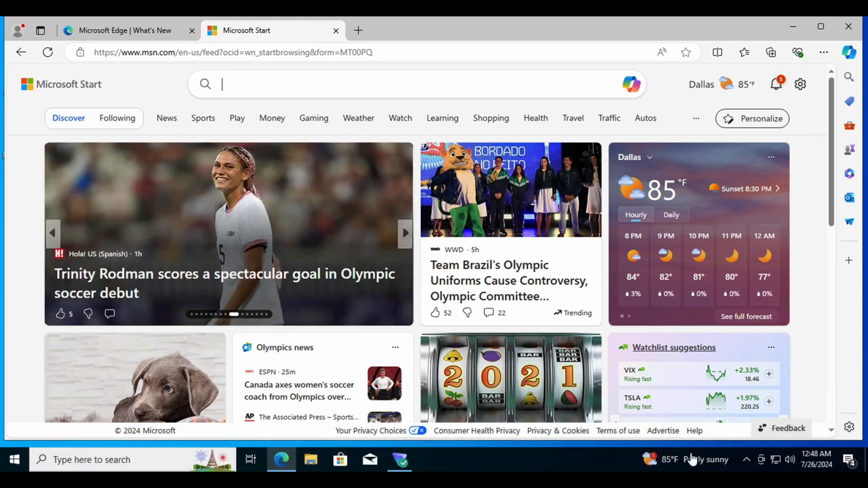
{"action": "left_click", "coordinate": [682, 460]}
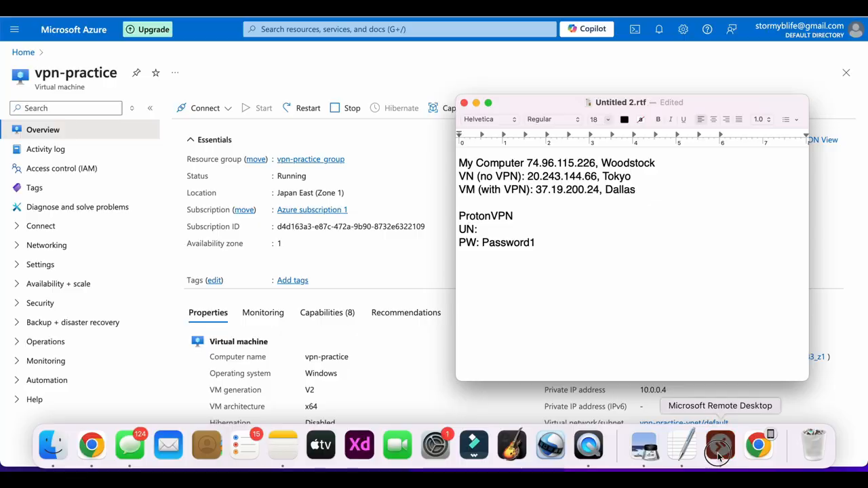
Back on the remote desktop, close the three duplicate Microsoft Start tabs in Edge.
{"action": "left_click", "coordinate": [719, 448]}
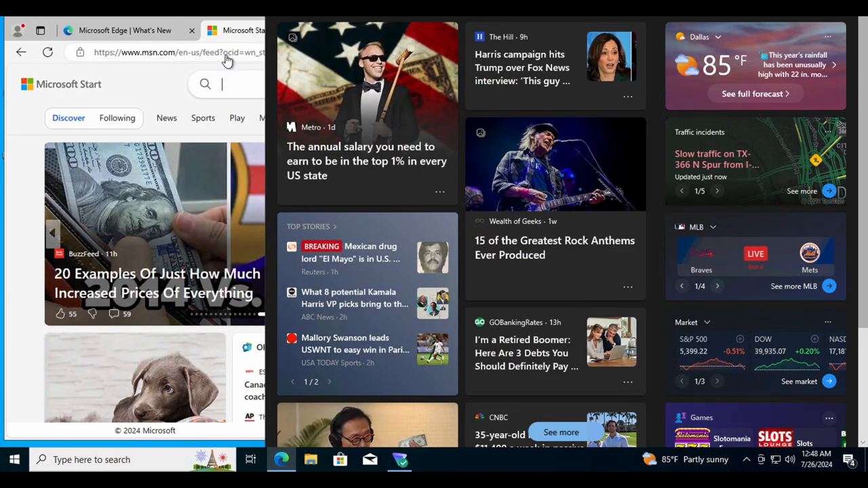
{"action": "left_click", "coordinate": [184, 83]}
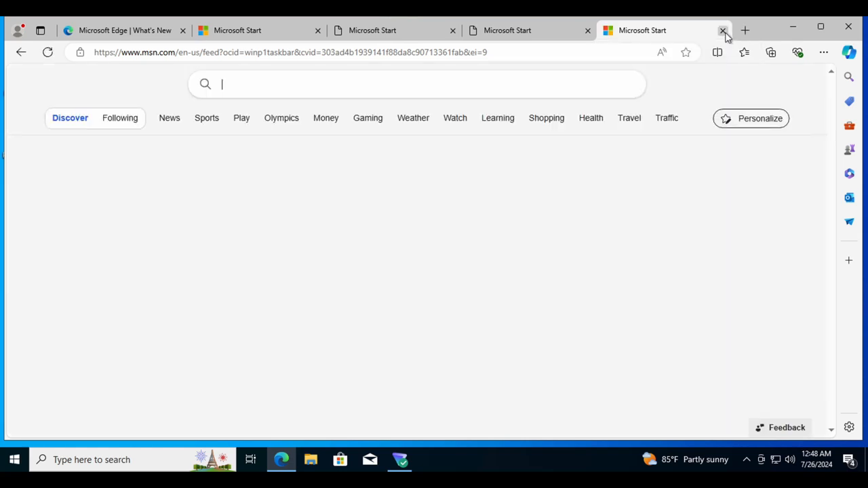
{"action": "left_click", "coordinate": [723, 31]}
{"action": "left_click", "coordinate": [624, 32]}
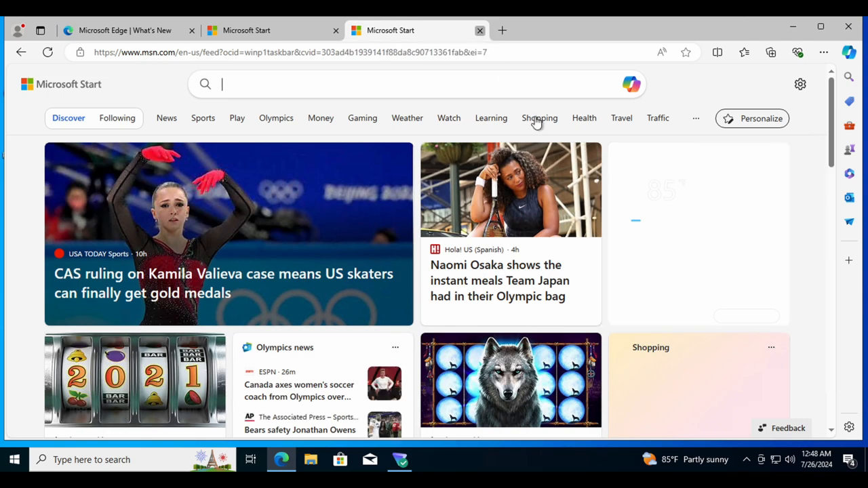
{"action": "left_click", "coordinate": [480, 31]}
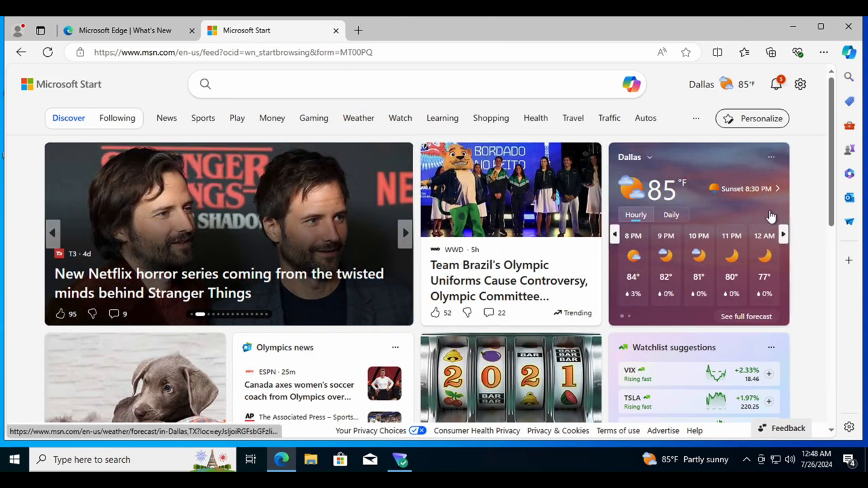